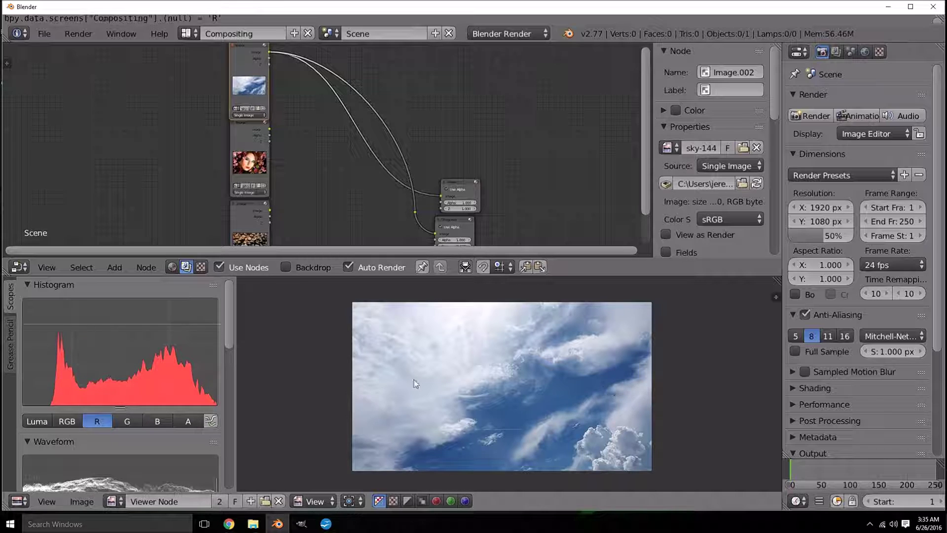
Enlarge the sky image editor area upward, keeping it as the Image Editor
scroll(428, 385, "up", 1)
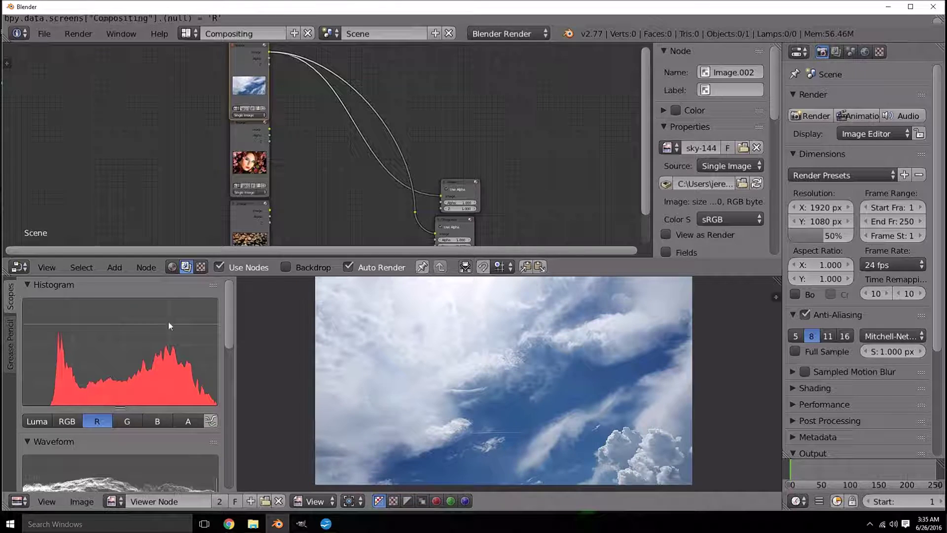
left_click_drag(279, 257, 278, 187)
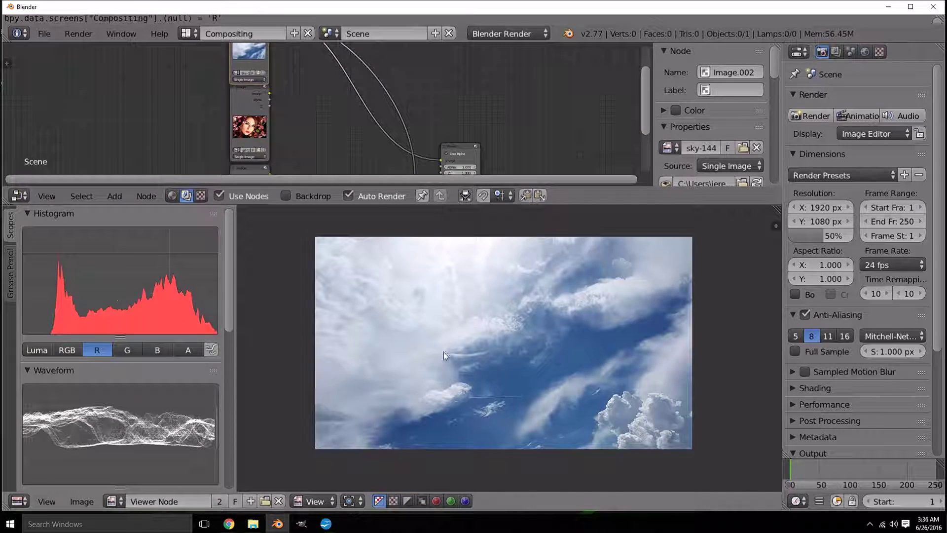
left_click(18, 501)
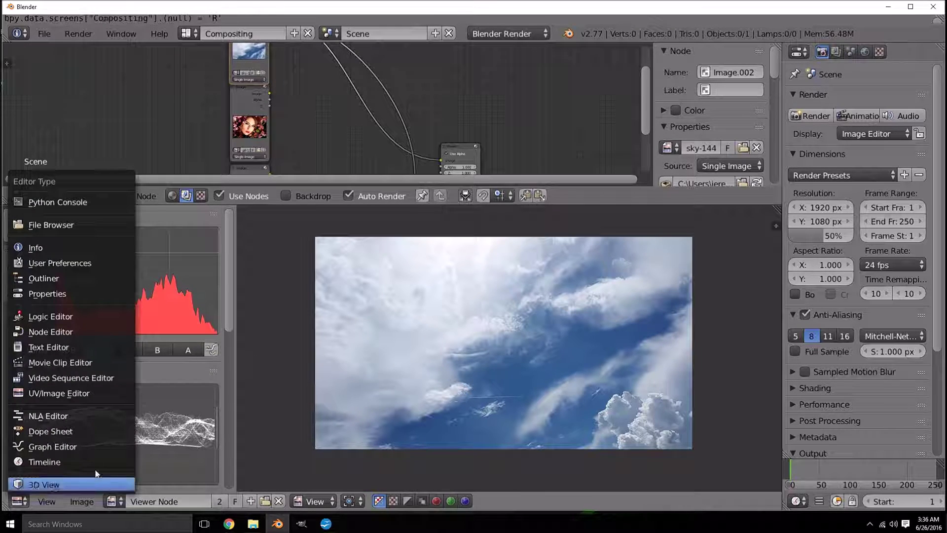
left_click(54, 393)
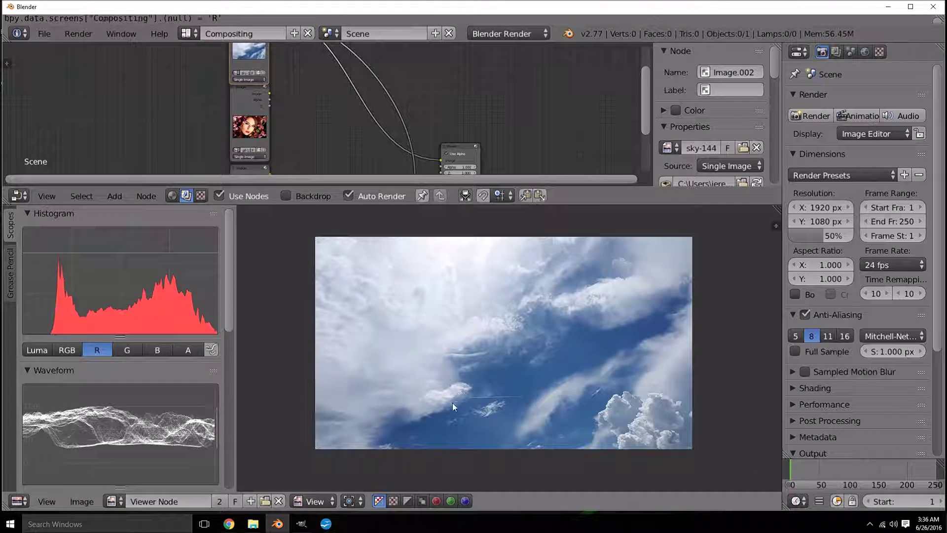
Reshow the scopes side panel and stretch the Histogram taller above the Waveform
key("t")
key("t")
left_click_drag(227, 275, 239, 259)
left_click_drag(120, 337, 120, 348)
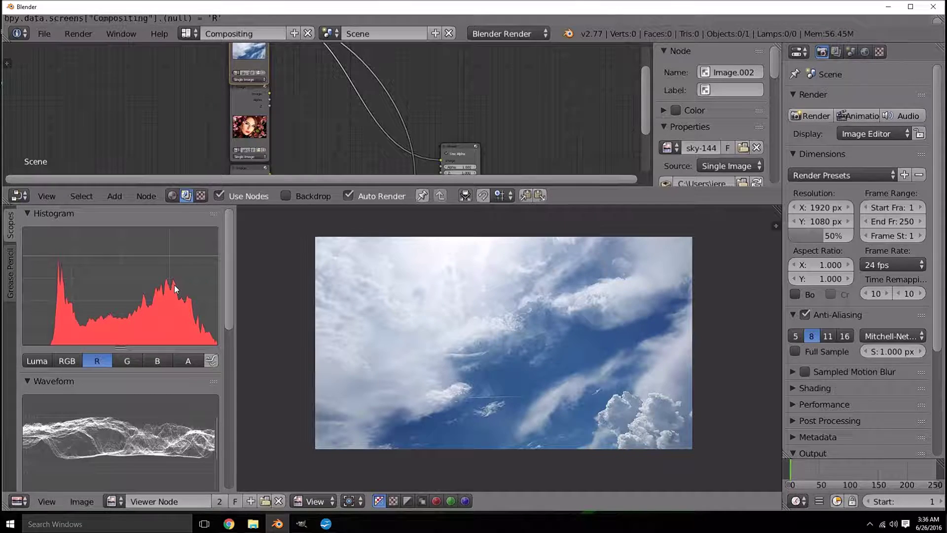
Maximize the image editor, widen the scopes, stretch the Histogram tall and set it to RGB
key("ctrl+space")
left_click_drag(235, 269, 691, 273)
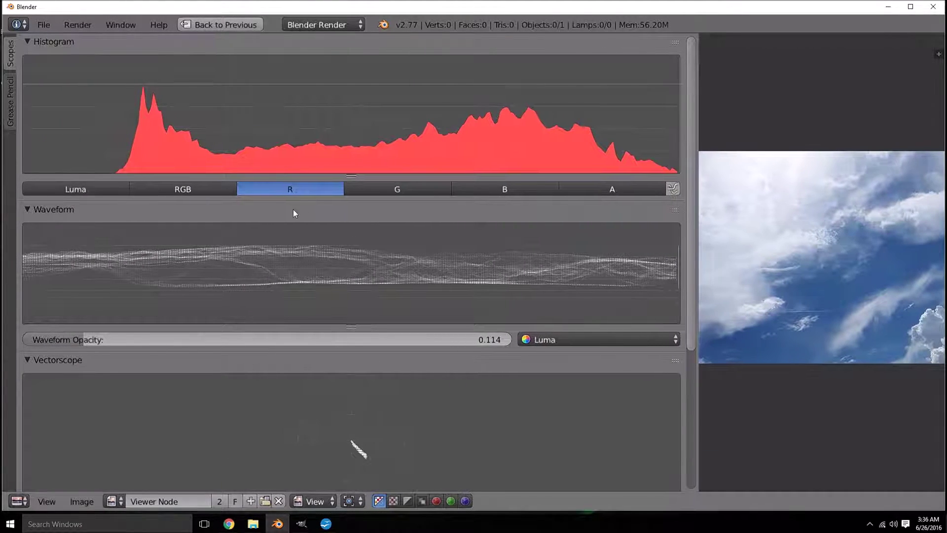
left_click_drag(347, 175, 347, 378)
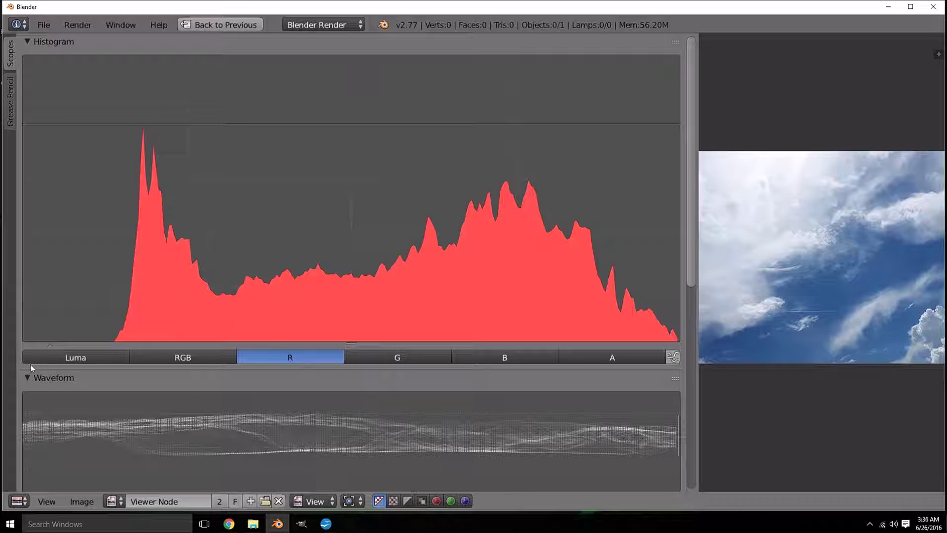
left_click(167, 357)
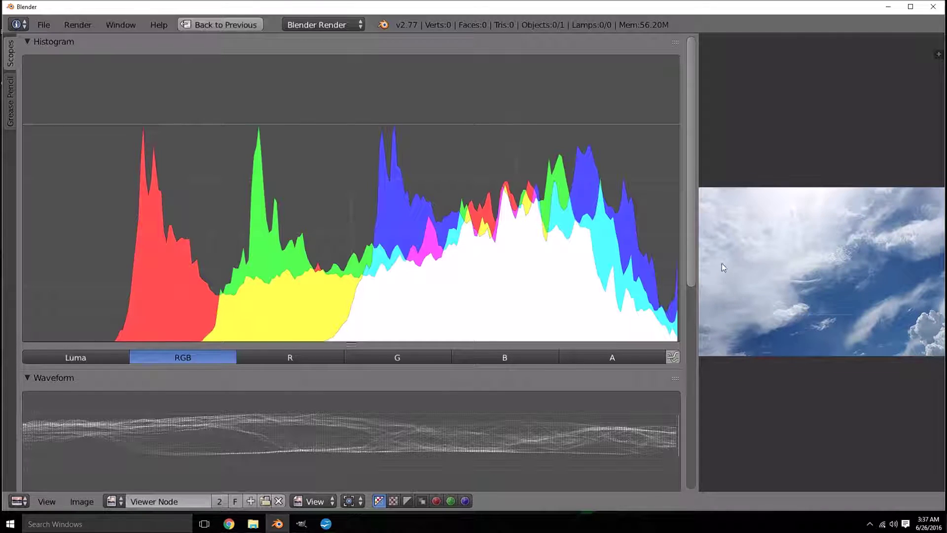
Narrow the scopes, then zoom and pan the sky image to frame the clouds
left_click_drag(699, 290, 601, 290)
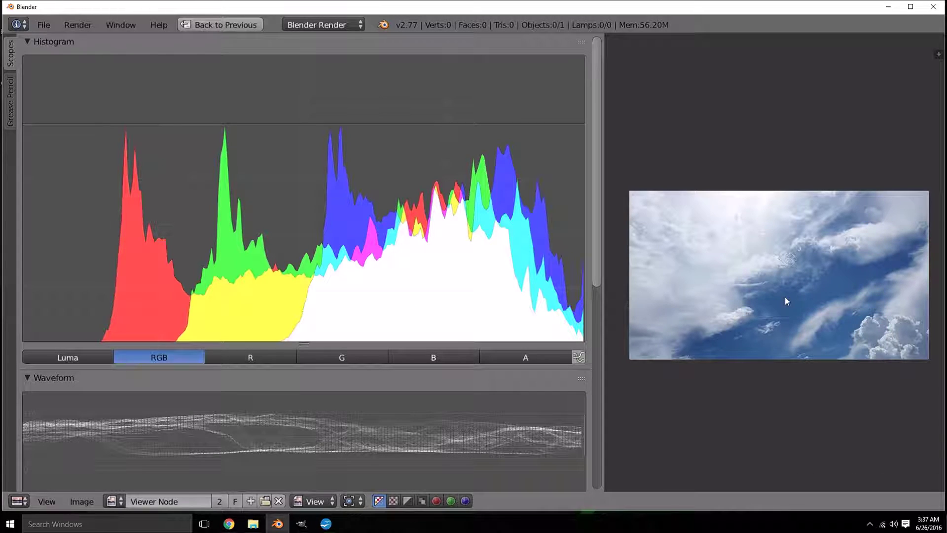
scroll(786, 297, "up", 4)
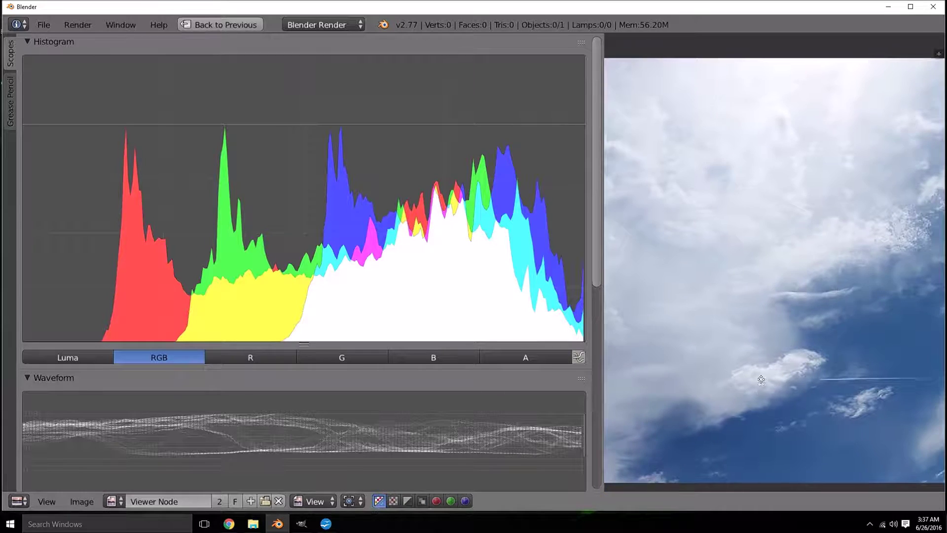
scroll(827, 350, "down", 2)
scroll(789, 329, "up", 2)
middle_click_drag(789, 330, 758, 341)
Cycle the sky histogram through R, G, B, A and RGB, ending on Luma
left_click(250, 357)
left_click(355, 357)
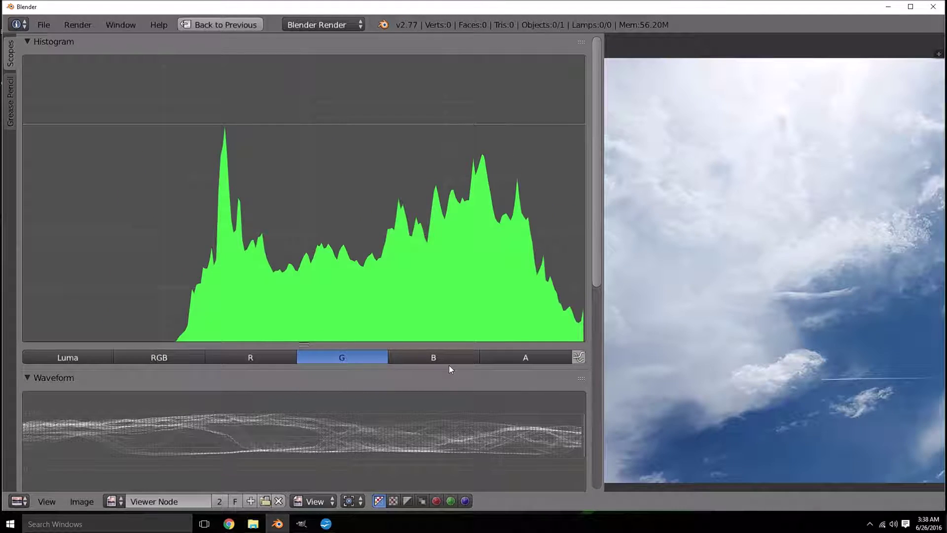
left_click(447, 358)
left_click(540, 358)
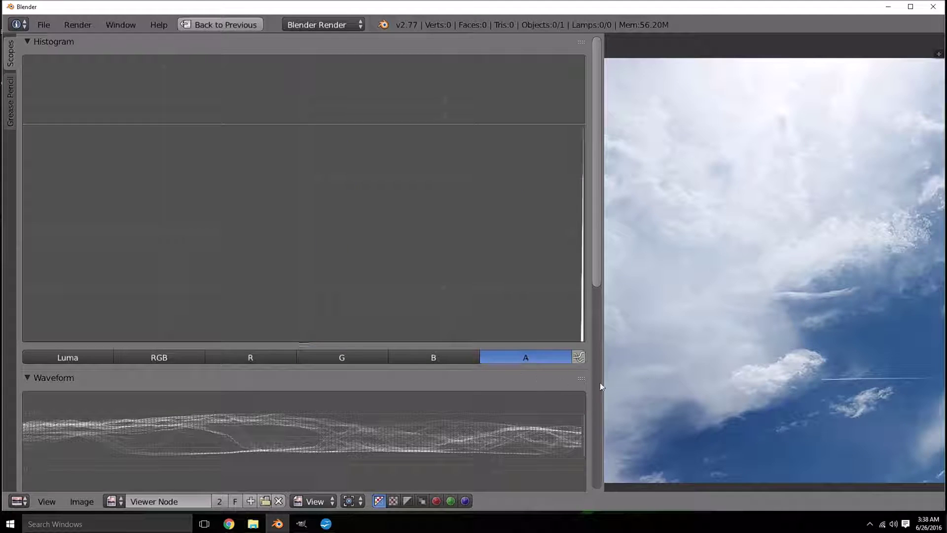
scroll(705, 346, "down", 3)
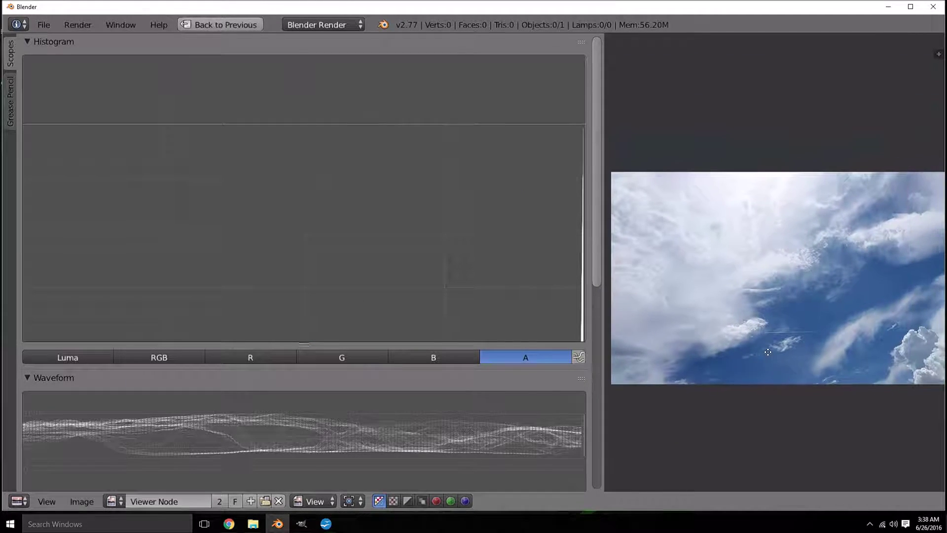
left_click(169, 360)
left_click(73, 363)
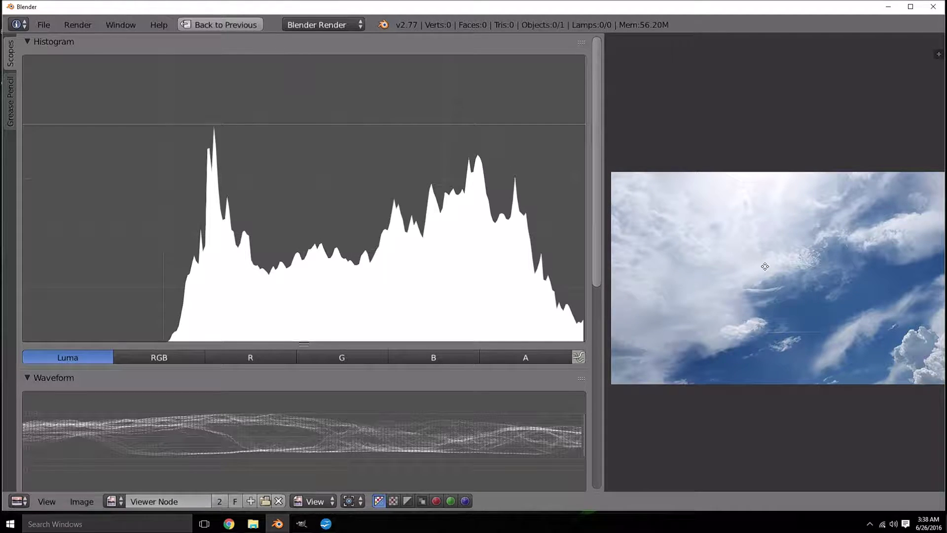
scroll(760, 267, "down", 1)
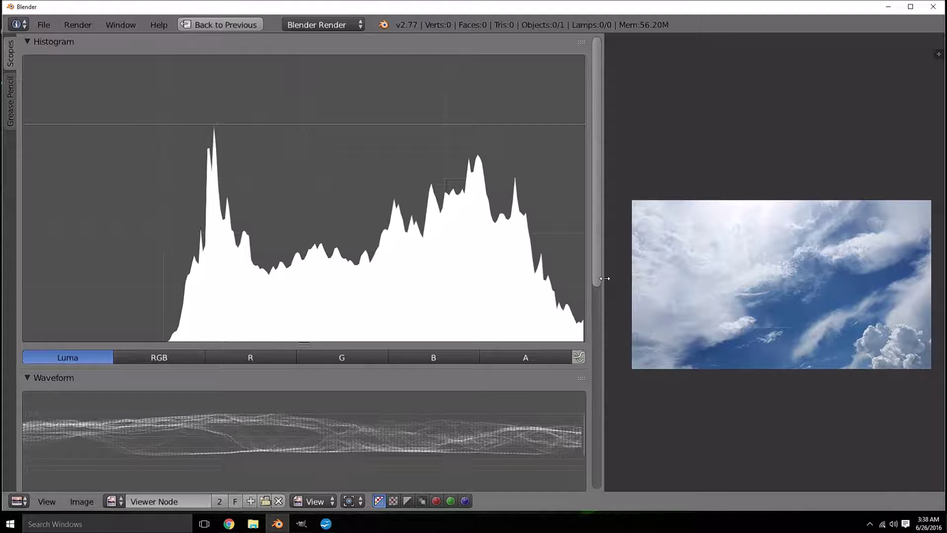
Restore the compositing layout and connect the portrait image node to the Viewer node
left_click_drag(603, 279, 507, 279)
key("ctrl+Up")
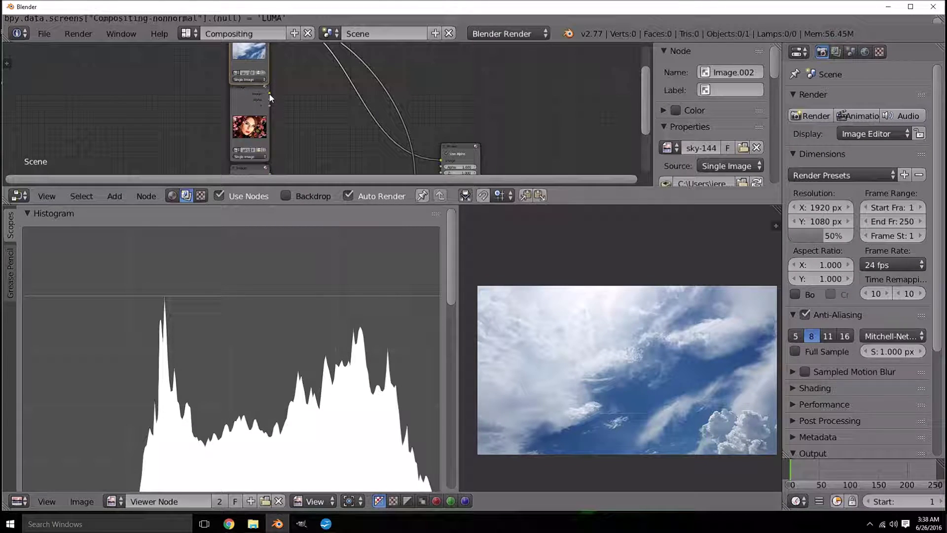
scroll(309, 138, "down", 2)
left_click_drag(275, 82, 441, 148)
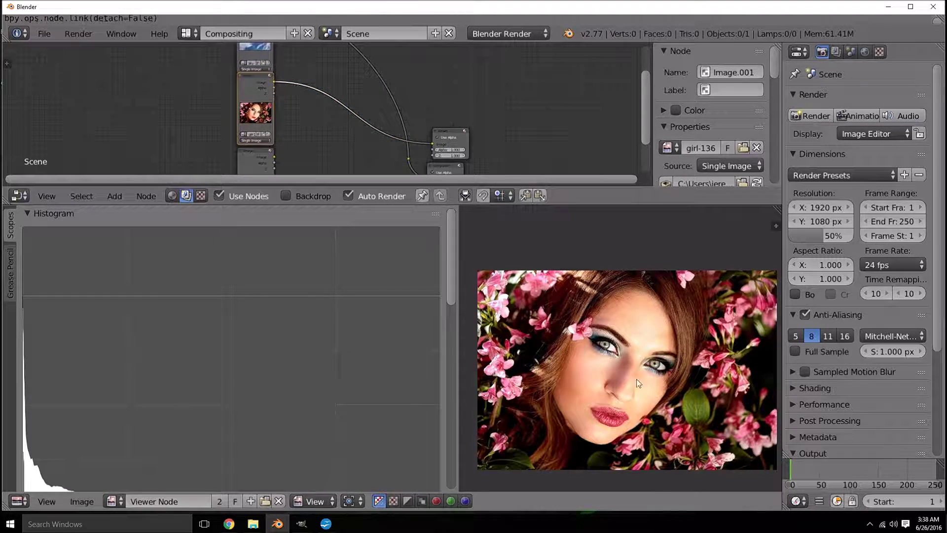
scroll(331, 408, "down", 2)
scroll(279, 351, "up", 1)
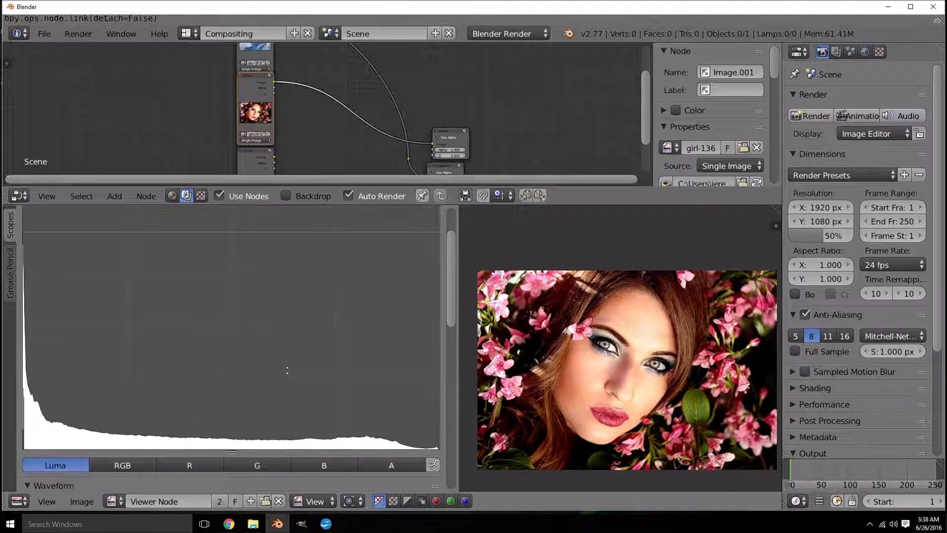
Maximize the portrait view and stretch the Luma histogram's vertical scale taller
key("ctrl+Up")
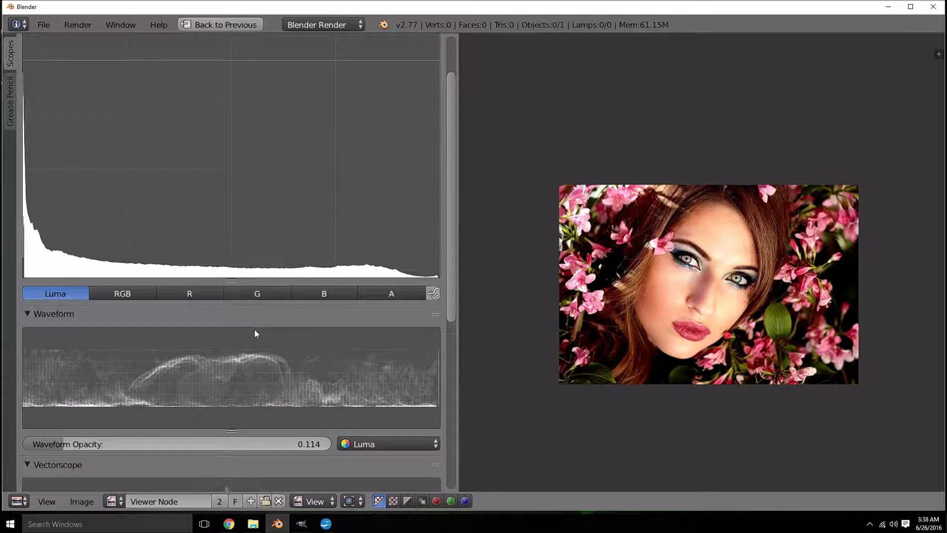
scroll(686, 344, "up", 2)
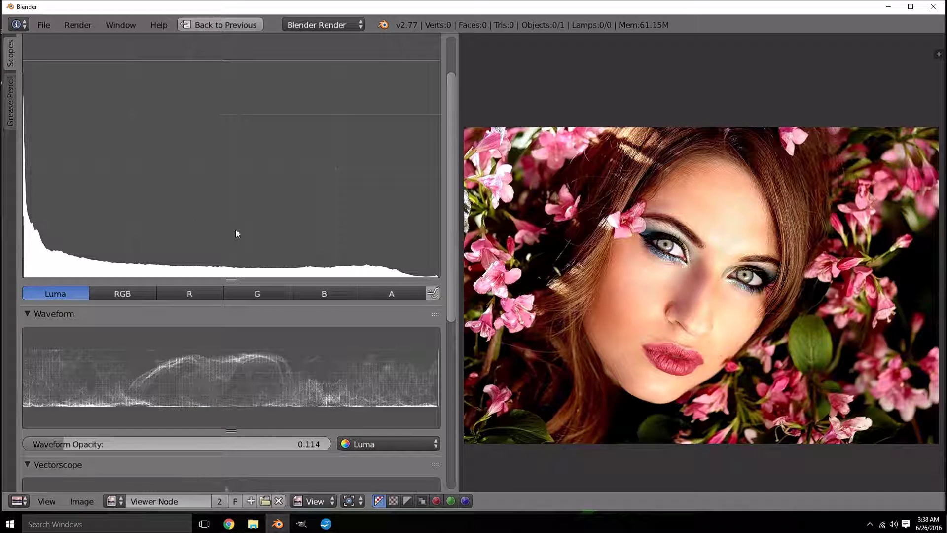
left_click_drag(236, 229, 244, 277)
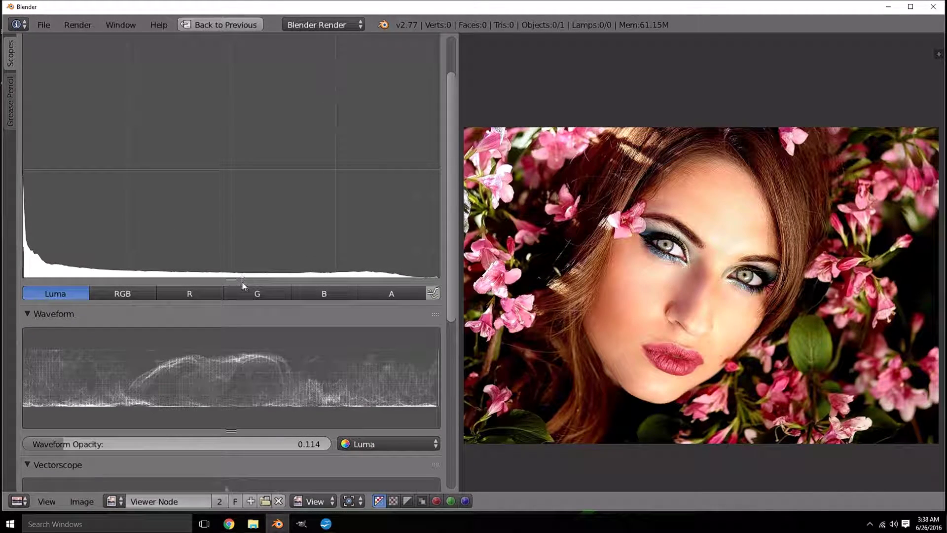
mouse_move(275, 225)
left_mouse_down()
mouse_move(277, 199)
mouse_move(276, 207)
left_mouse_up()
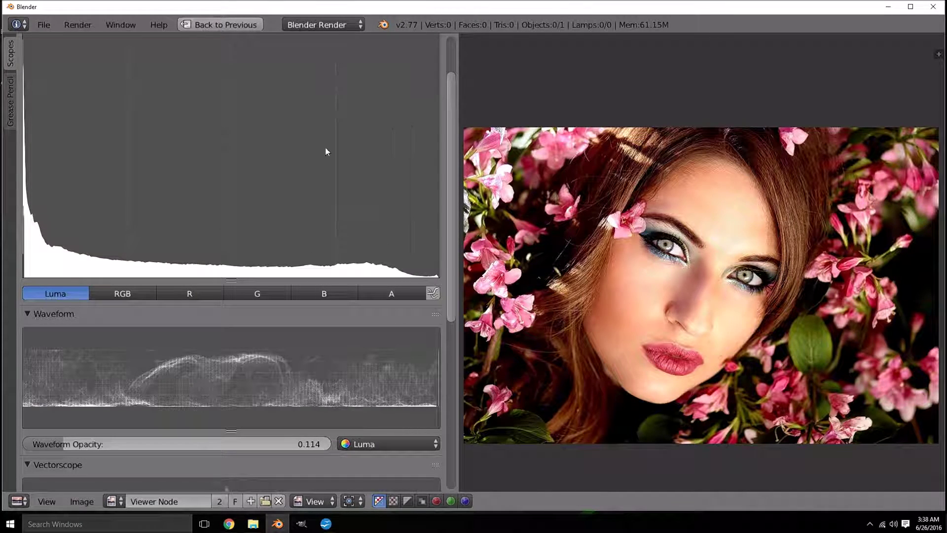
scroll(284, 185, "down", 2)
scroll(283, 182, "up", 5)
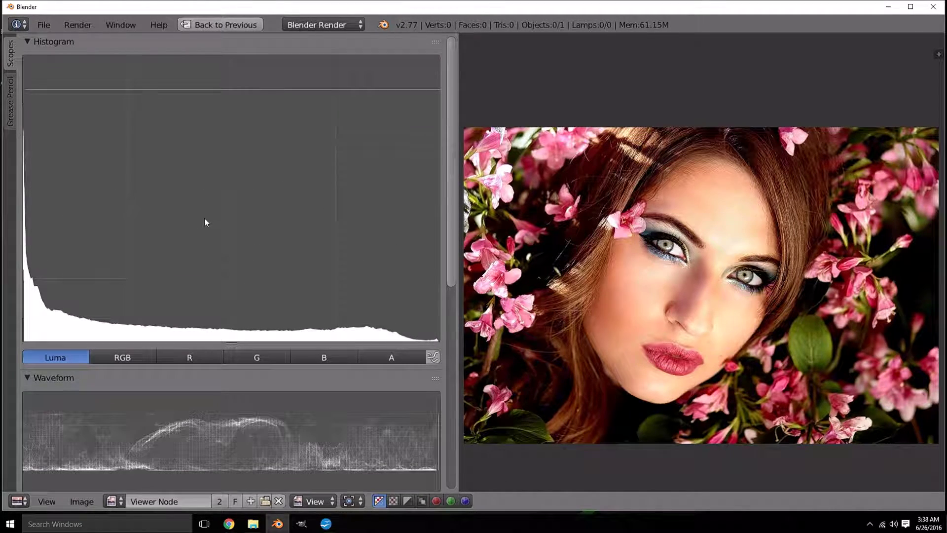
Enlarge the histogram's vertical scale and zoom around the portrait photo
left_click_drag(231, 329, 232, 322)
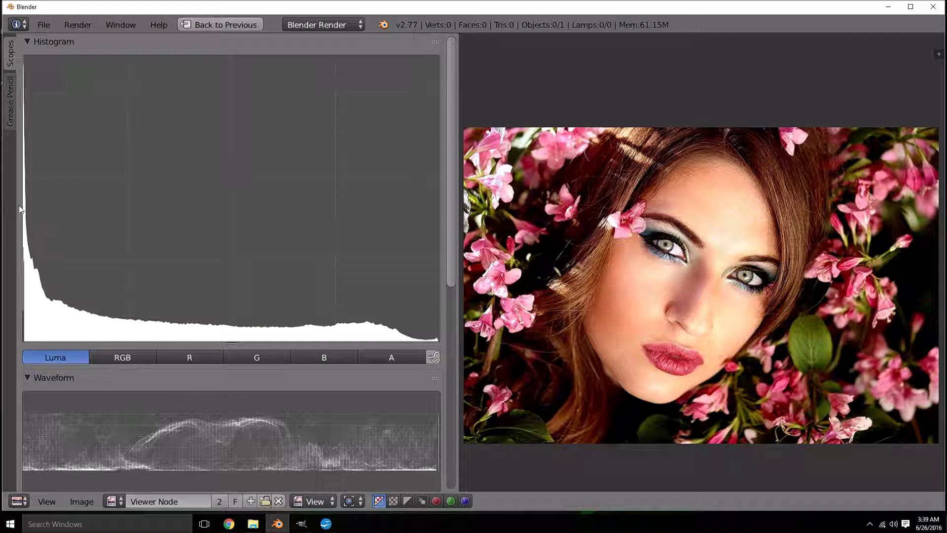
scroll(651, 384, "up", 3)
scroll(659, 362, "left", 3, "ctrl")
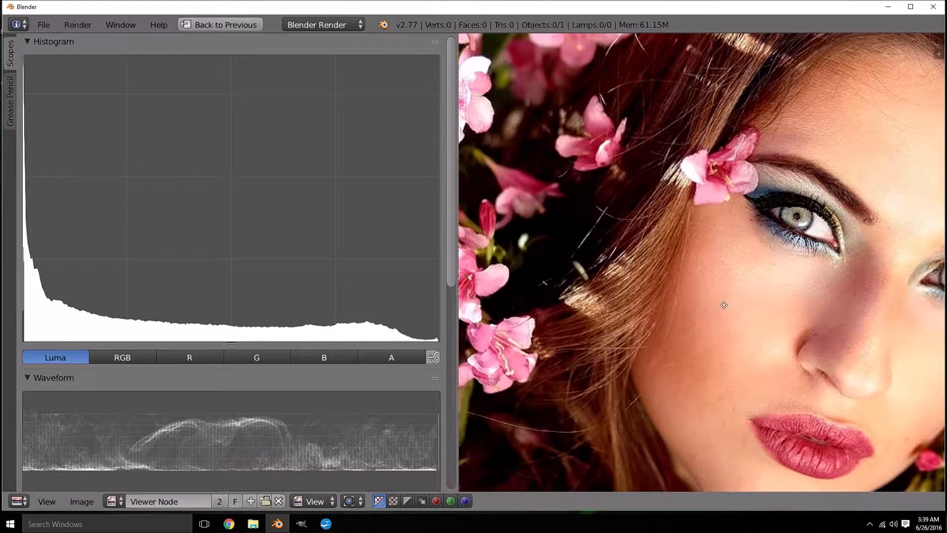
scroll(640, 328, "up", 2)
scroll(575, 305, "left", 2, "ctrl")
scroll(576, 305, "down", 2, "shift")
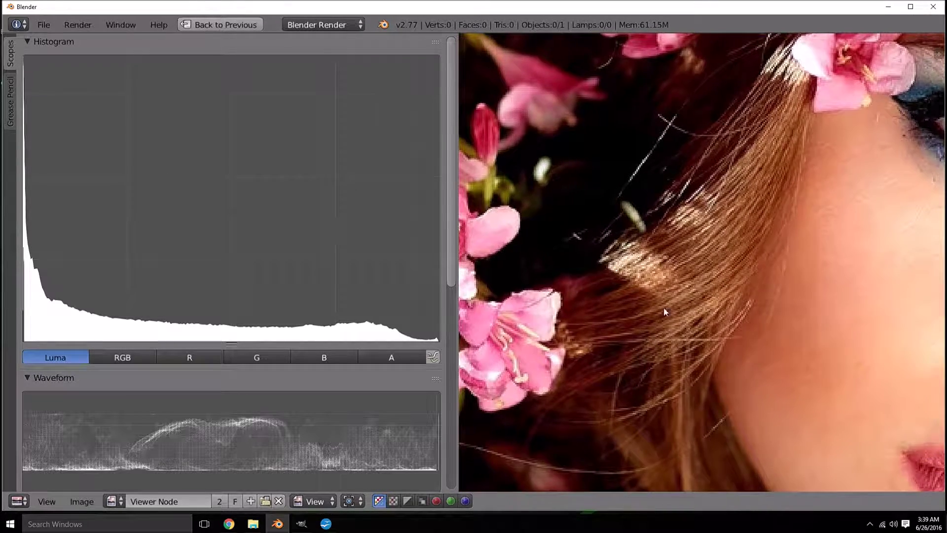
scroll(609, 353, "down", 4)
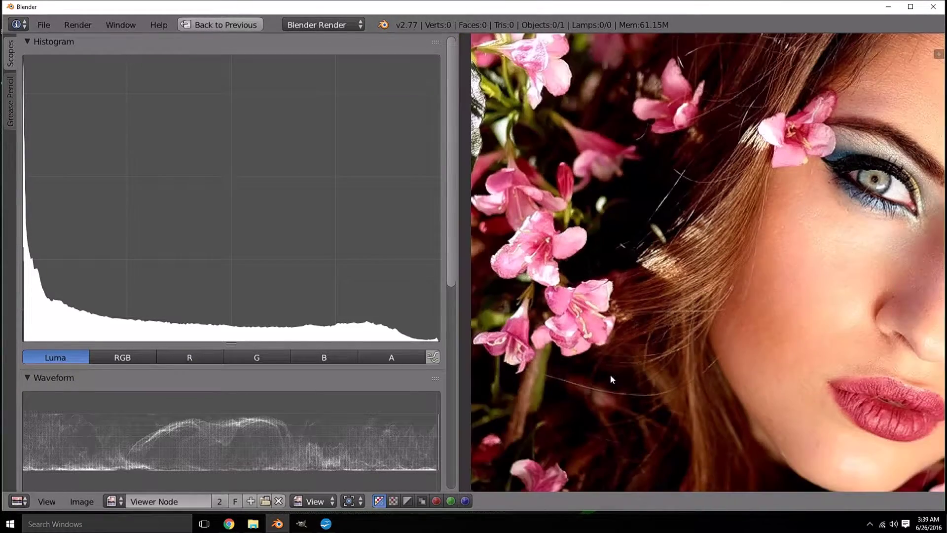
scroll(617, 316, "up", 1)
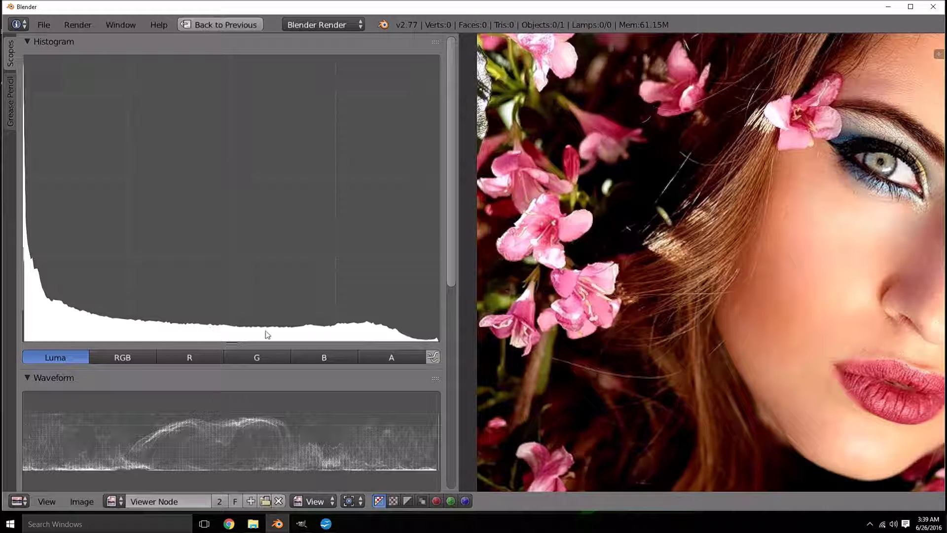
Adjust the portrait zoom and switch its histogram to RGB channels
scroll(543, 319, "up", 3)
scroll(543, 316, "up", 2)
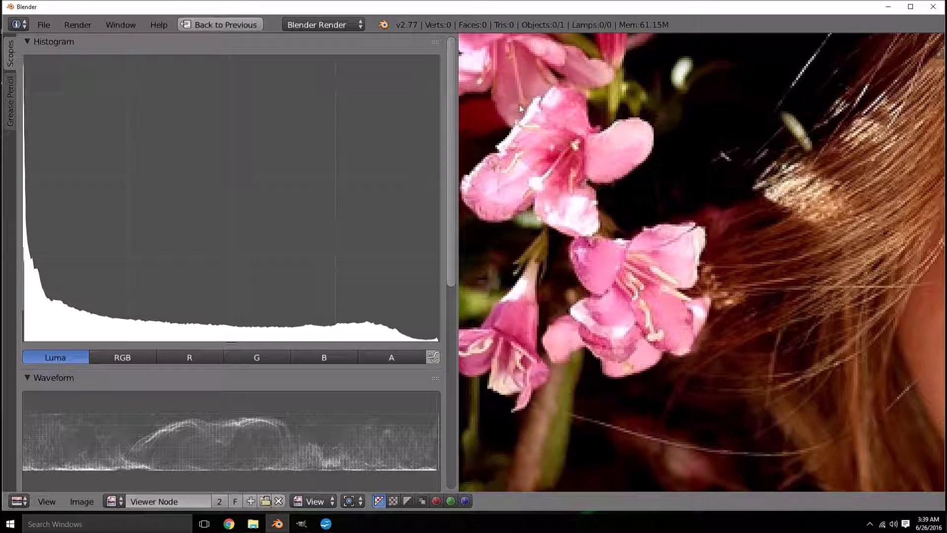
scroll(789, 375, "down", 4)
scroll(789, 375, "down", 3)
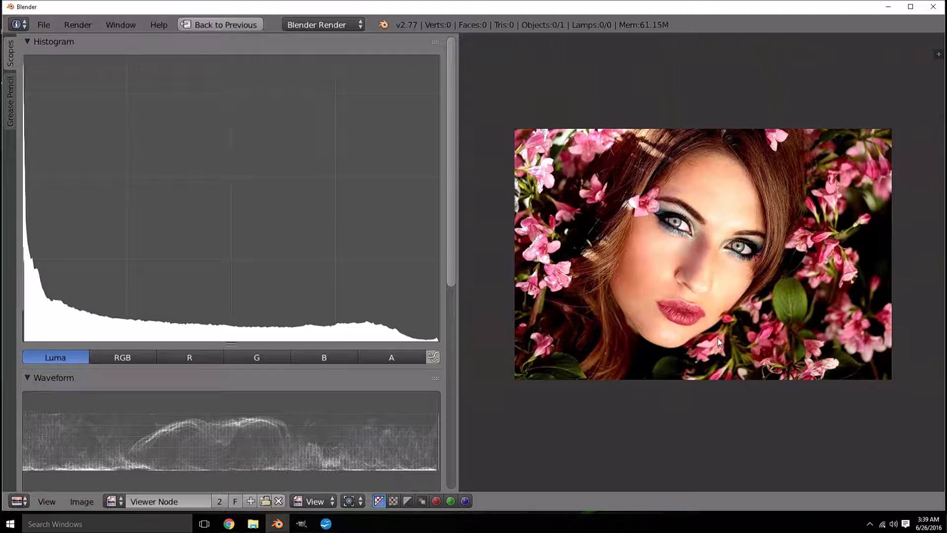
left_click(137, 359)
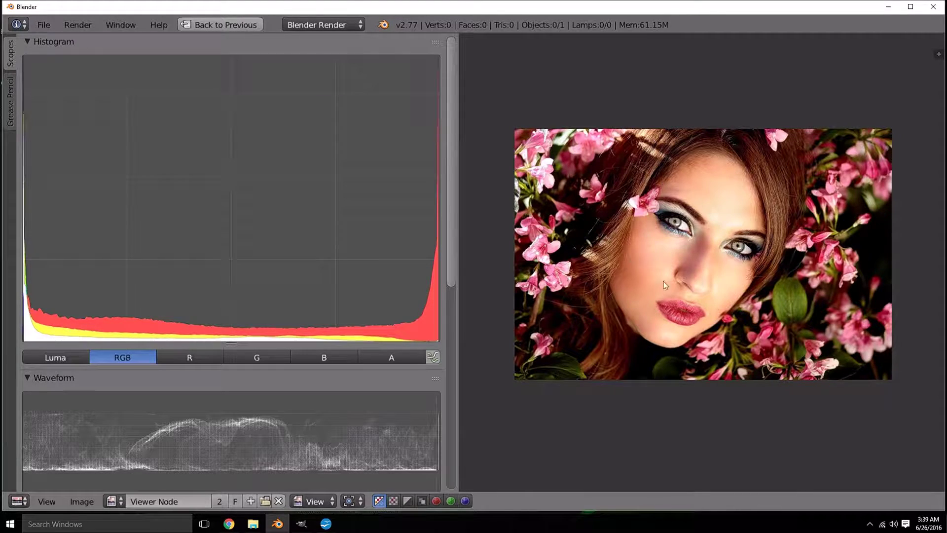
scroll(665, 285, "up", 2)
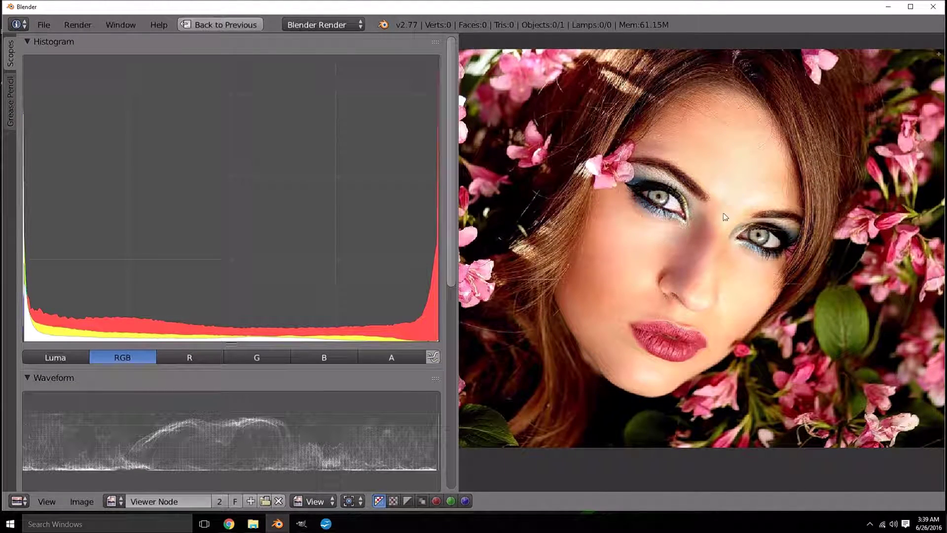
middle_click_drag(779, 368, 690, 334)
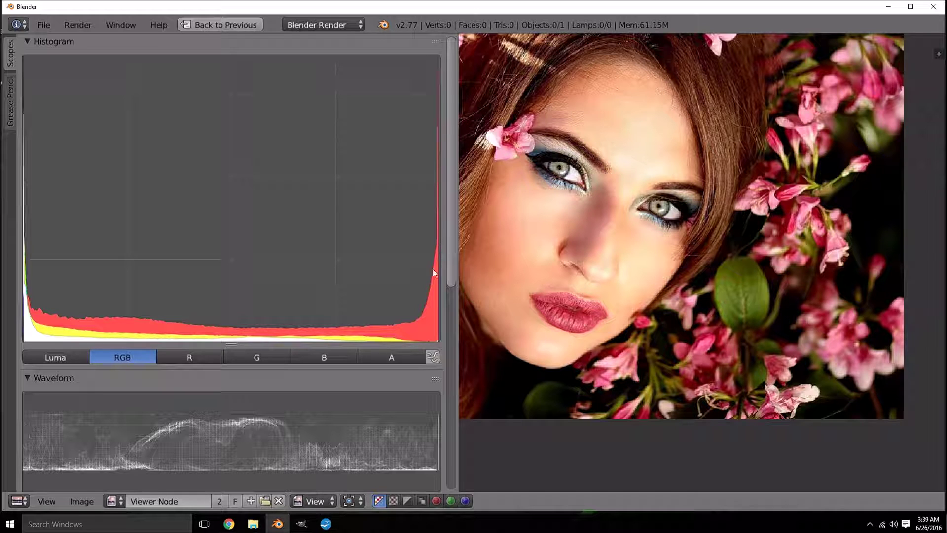
scroll(897, 400, "up", 2)
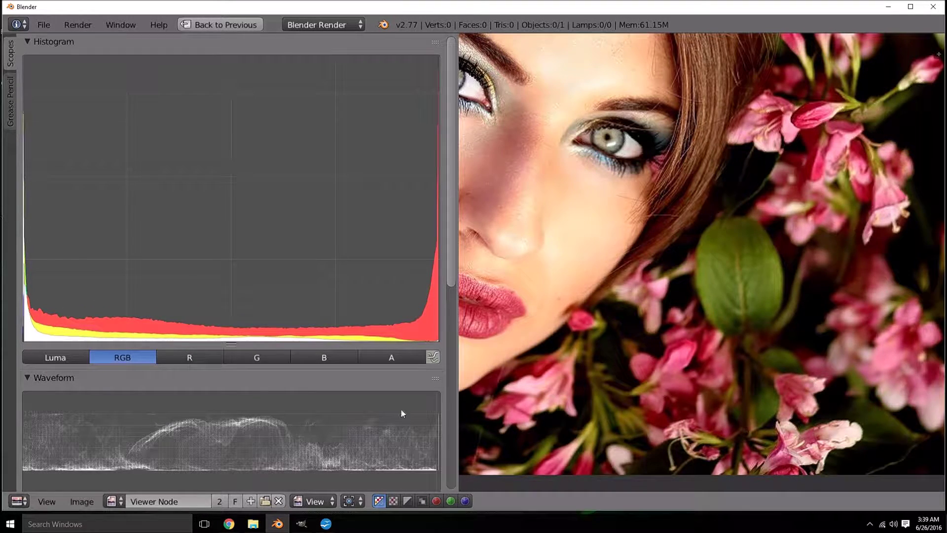
scroll(516, 380, "down", 2)
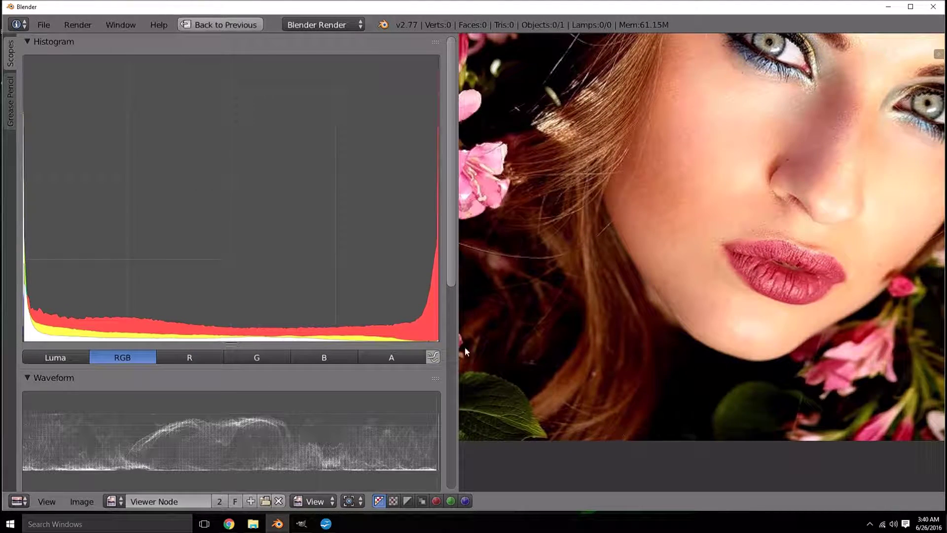
scroll(465, 348, "up", 3)
middle_click_drag(465, 347, 674, 268)
scroll(715, 143, "down", 1)
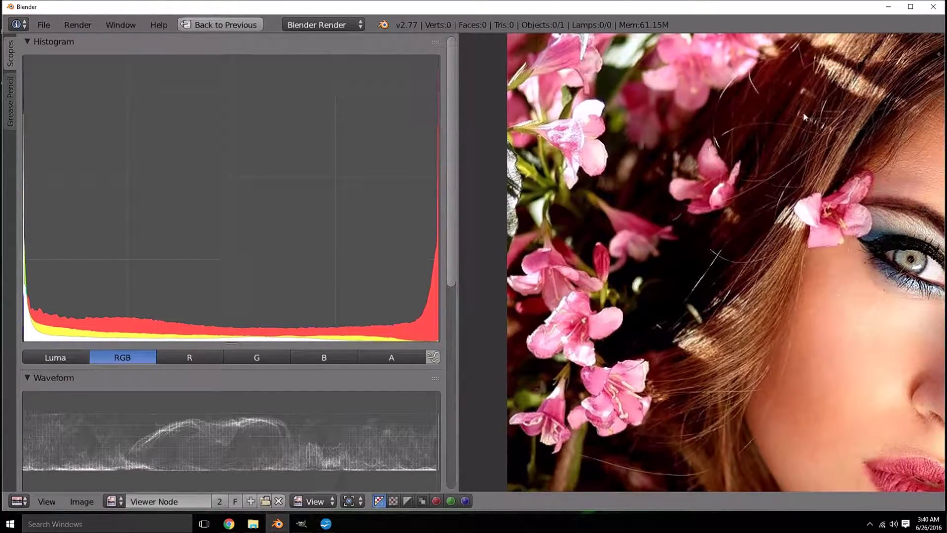
scroll(803, 111, "up", 2)
middle_click_drag(803, 111, 723, 187)
scroll(724, 189, "down", 4)
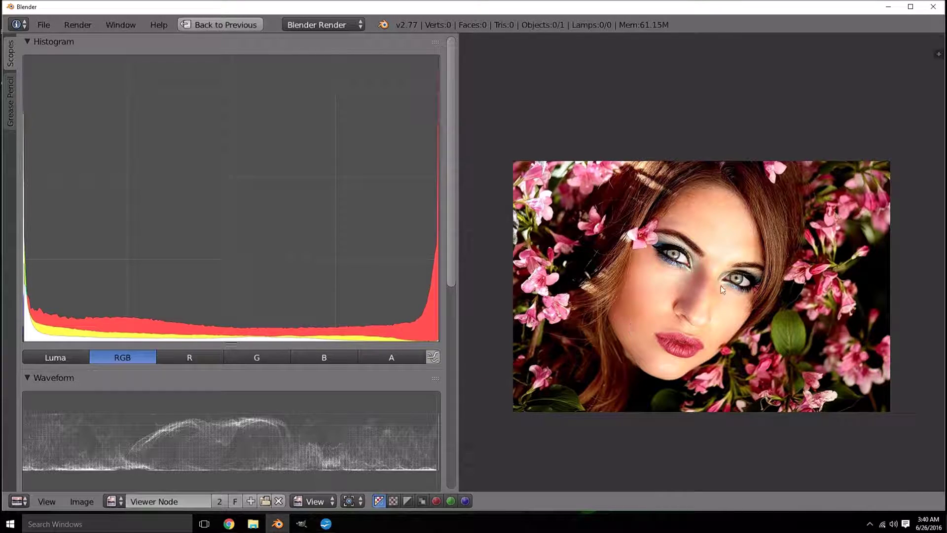
left_click(190, 357)
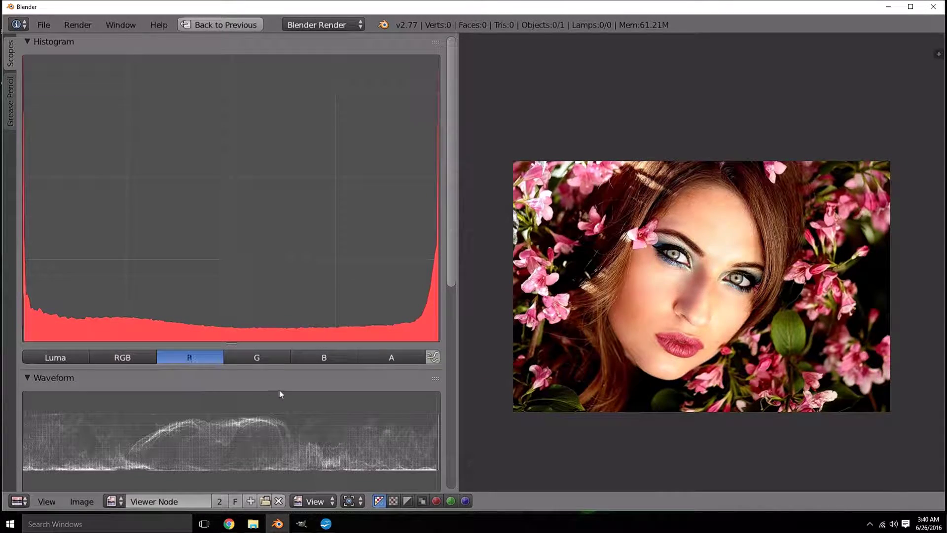
left_click(264, 359)
left_click(327, 361)
left_click(147, 361)
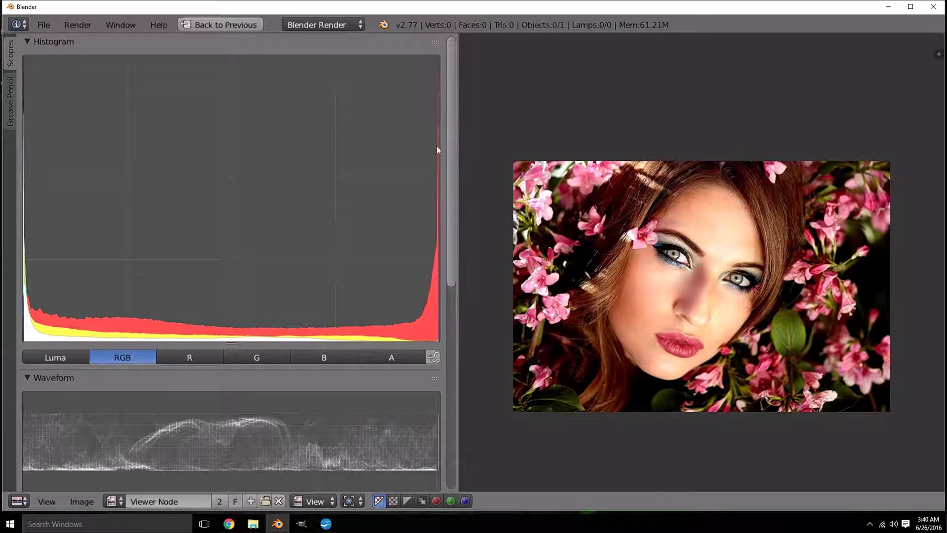
scroll(720, 267, "up", 8)
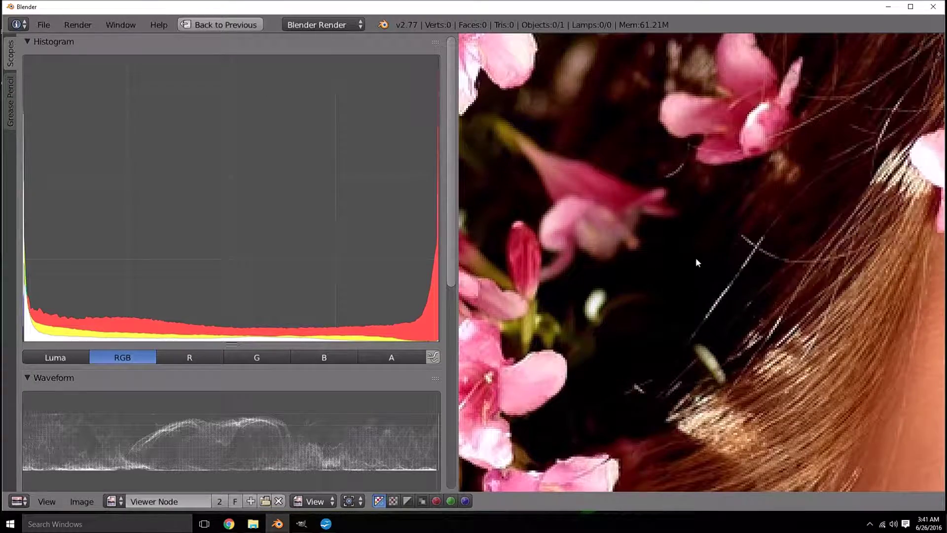
middle_click_drag(696, 258, 711, 303)
scroll(578, 444, "down", 8)
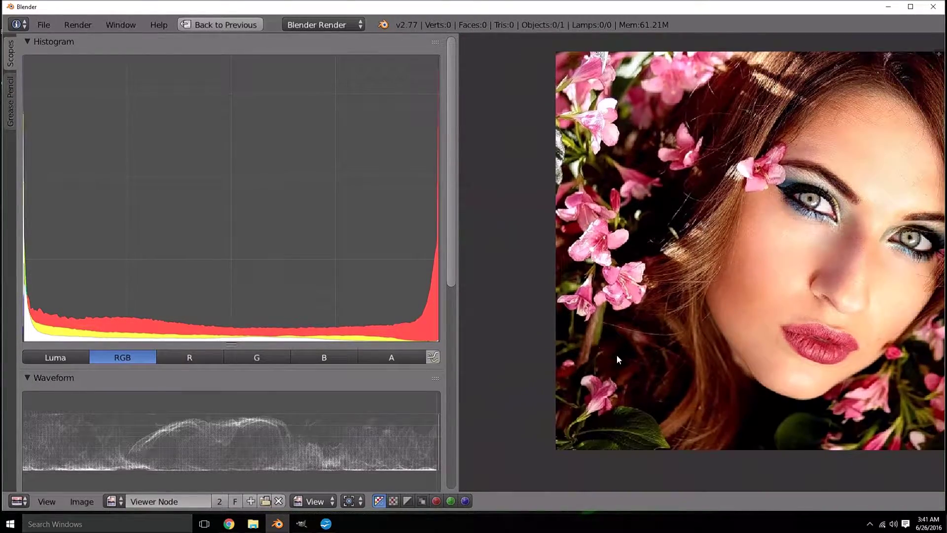
scroll(735, 351, "up", 1)
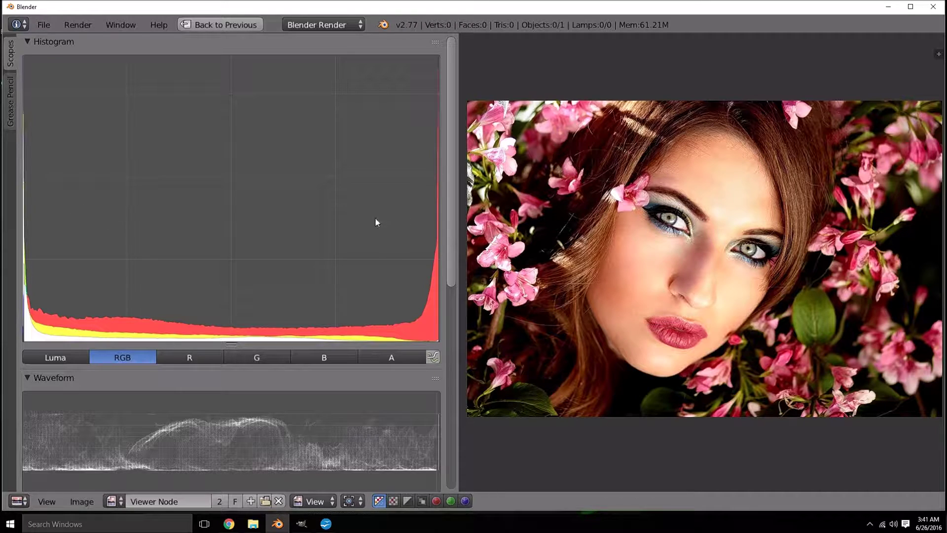
scroll(651, 333, "down", 1)
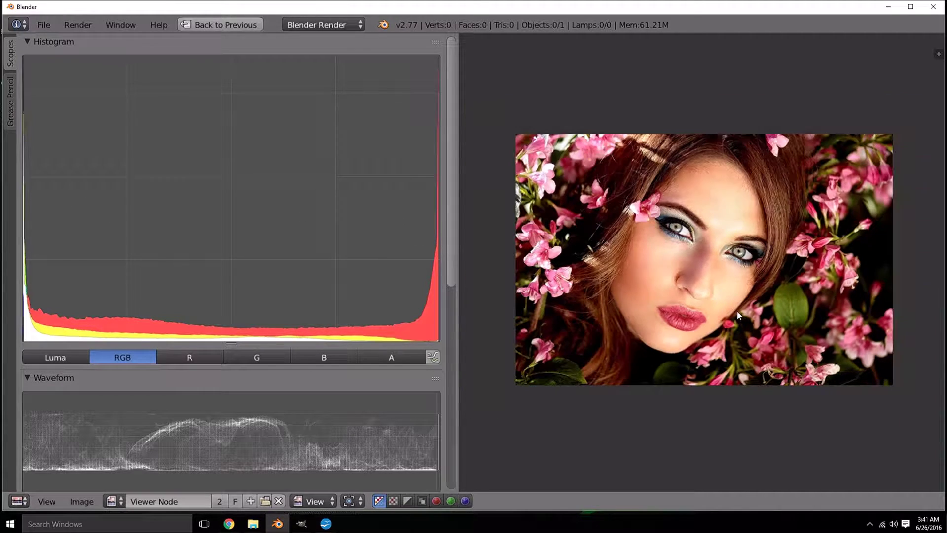
scroll(732, 323, "up", 1)
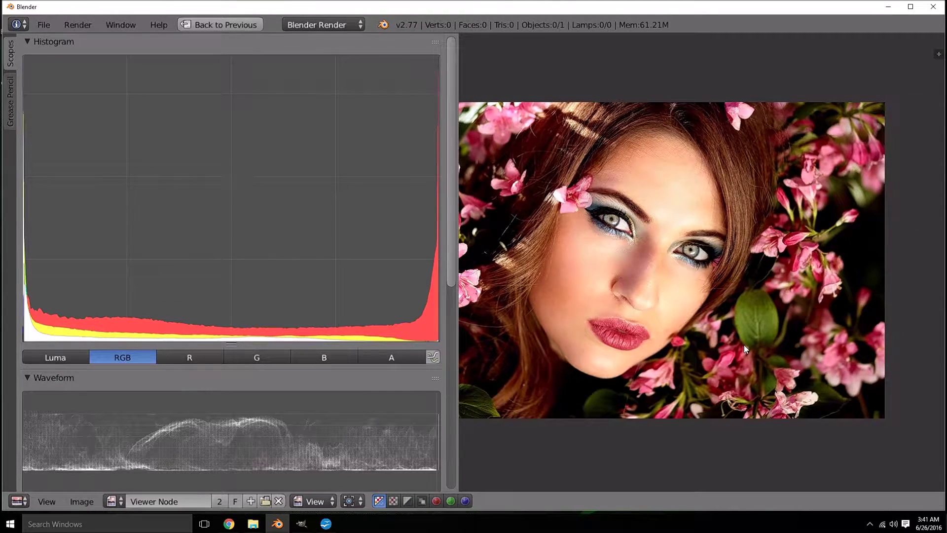
scroll(744, 345, "up", 1)
middle_click_drag(742, 338, 733, 327)
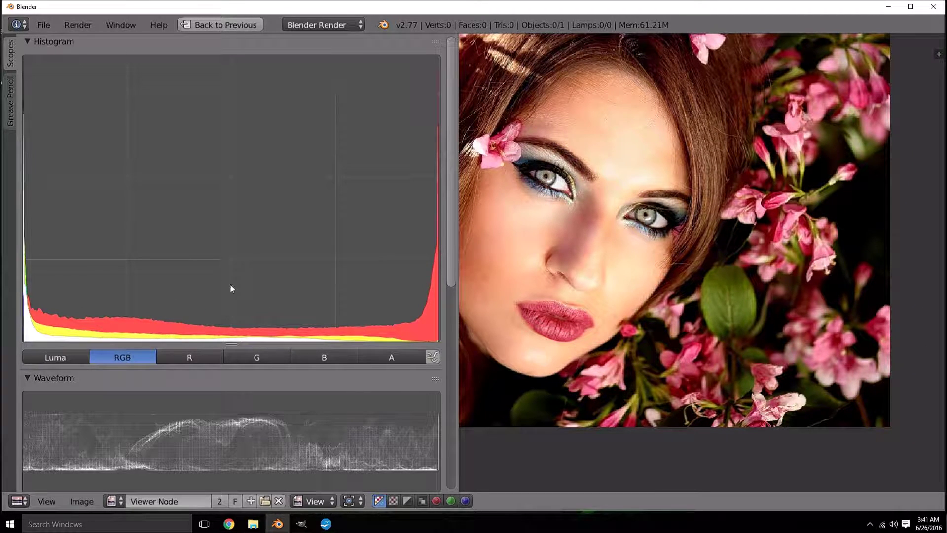
Connect the coffee-beans Image node to the Viewer, then maximize the image and scopes again
key("ctrl+Up")
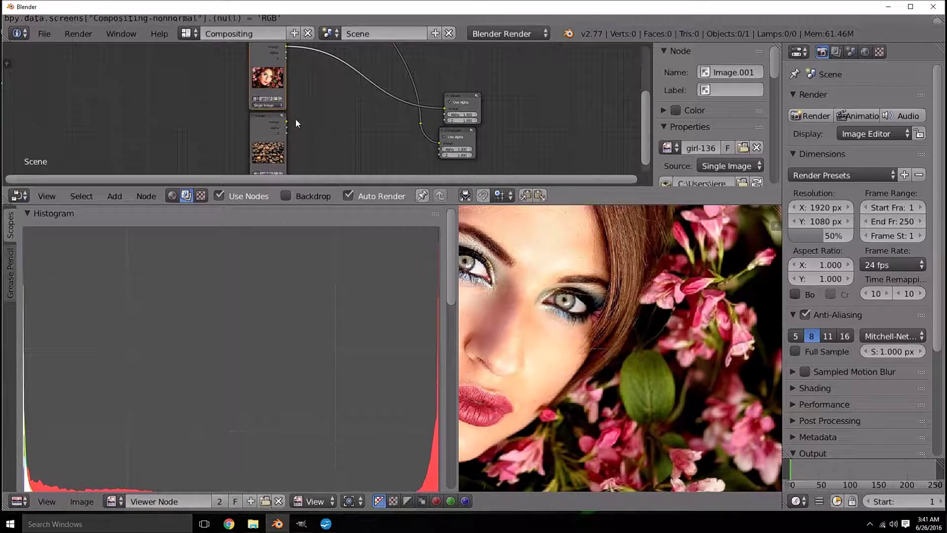
left_click_drag(286, 121, 446, 109)
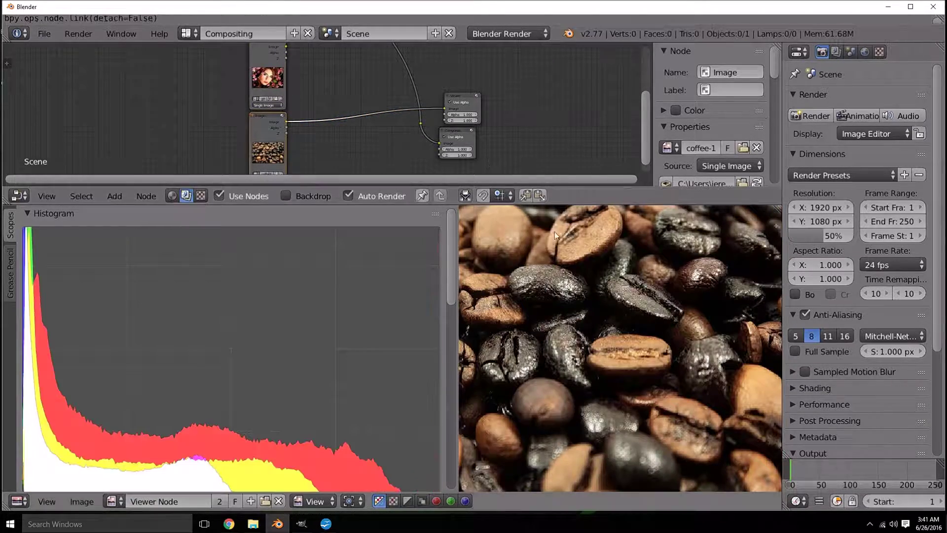
key("ctrl+Up")
scroll(594, 307, "down", 3)
scroll(620, 291, "up", 2)
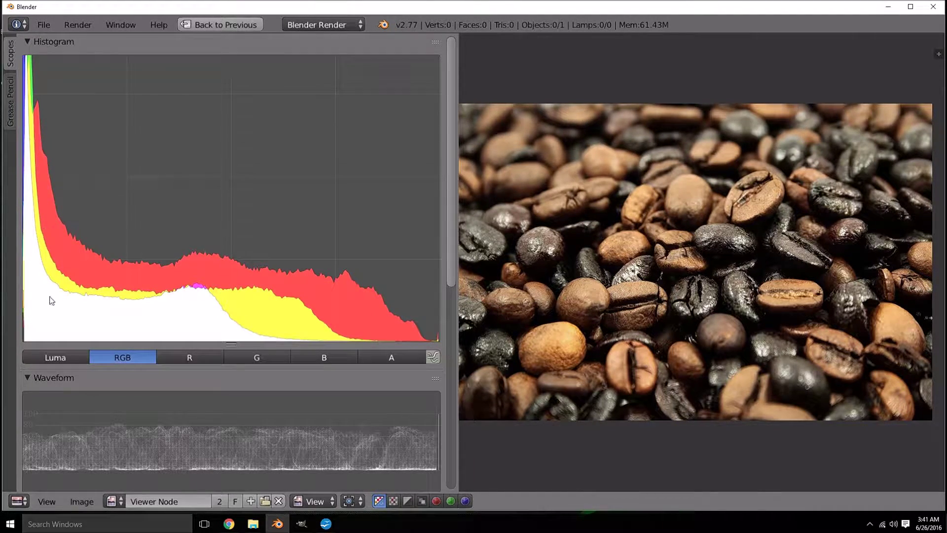
Recentre the coffee image, then zoom in and pan right and up to inspect the beans
scroll(760, 336, "up", 1)
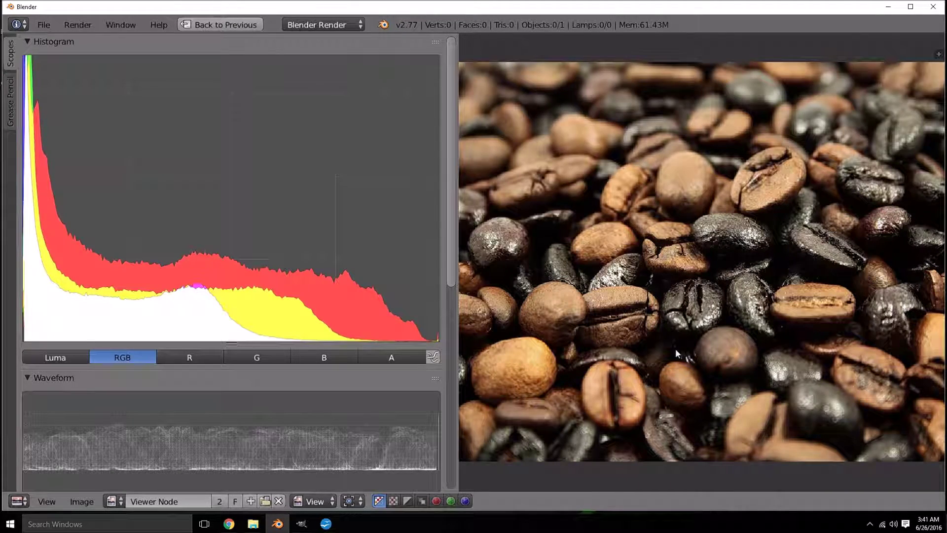
scroll(691, 318, "down", 2)
key("Home")
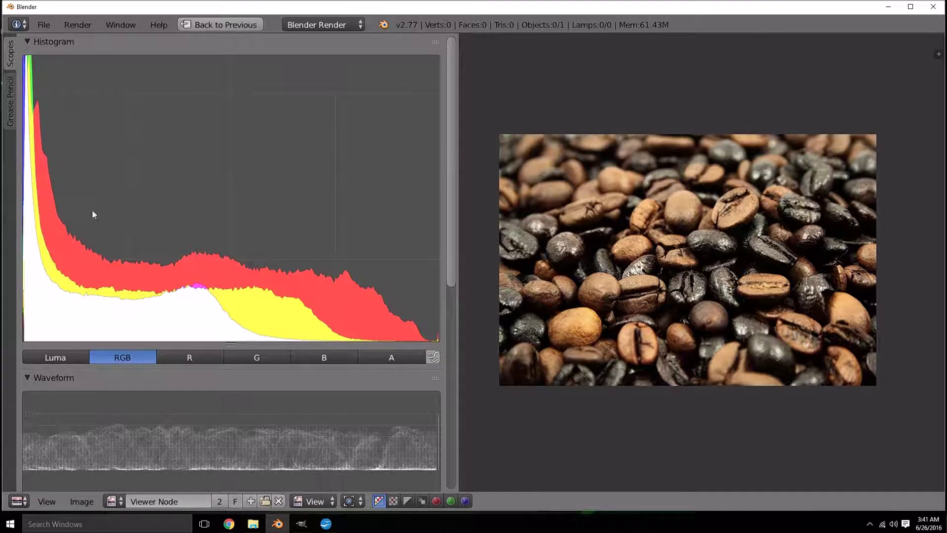
scroll(729, 396, "up", 6)
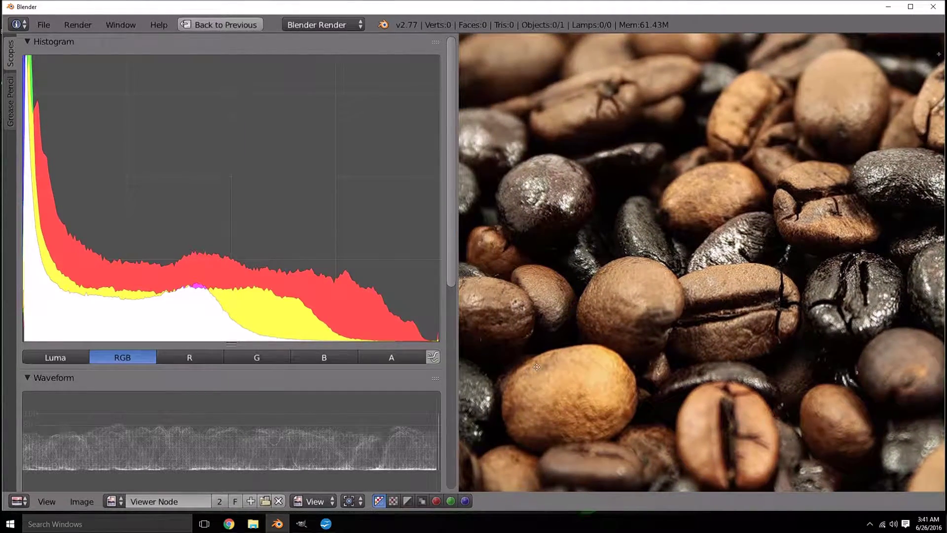
middle_click_drag(537, 367, 573, 345)
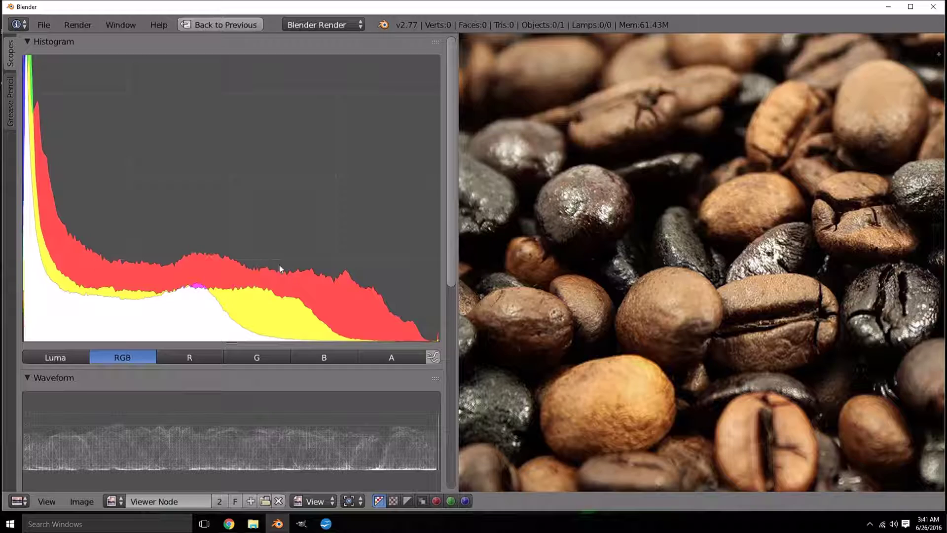
scroll(714, 378, "up", 2)
middle_click_drag(715, 381, 759, 312)
scroll(726, 345, "up", 1)
scroll(845, 306, "down", 3)
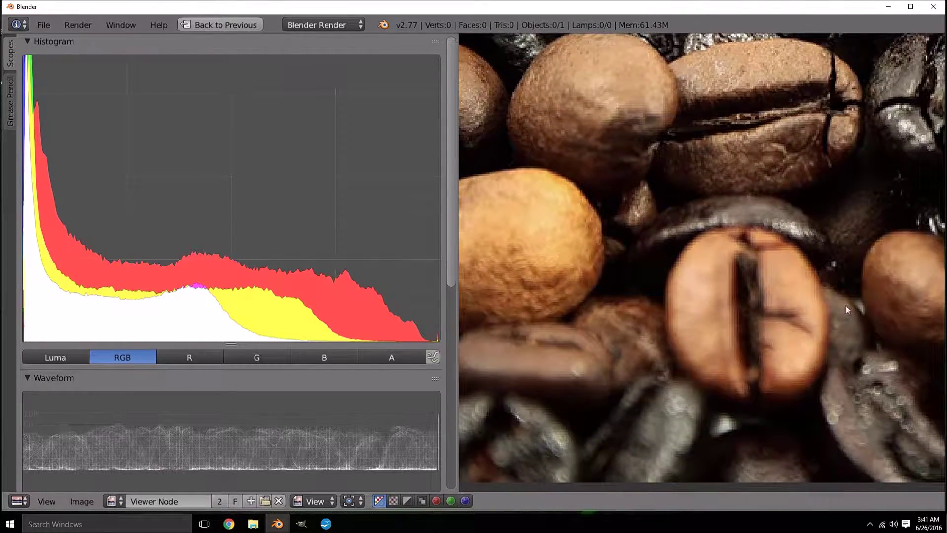
scroll(698, 138, "up", 2)
scroll(697, 140, "down", 3)
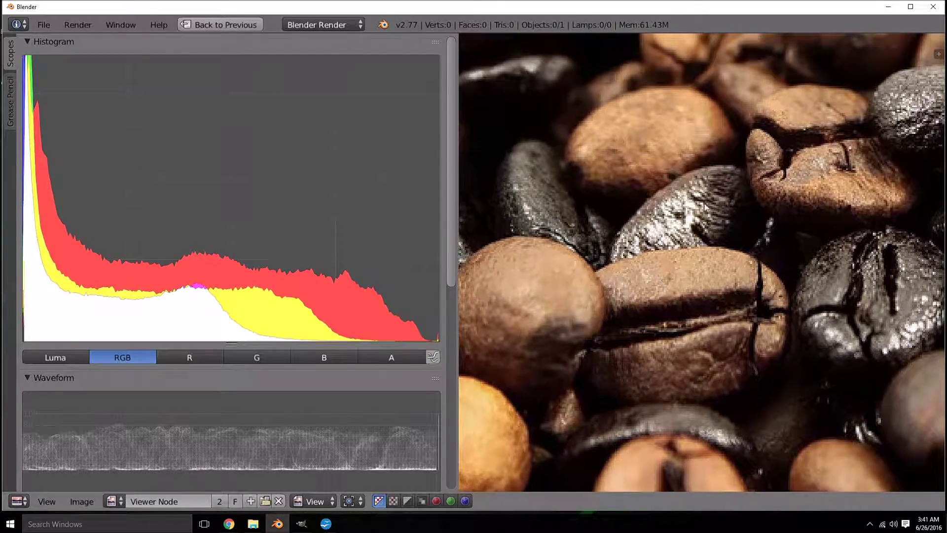
scroll(664, 223, "up", 2)
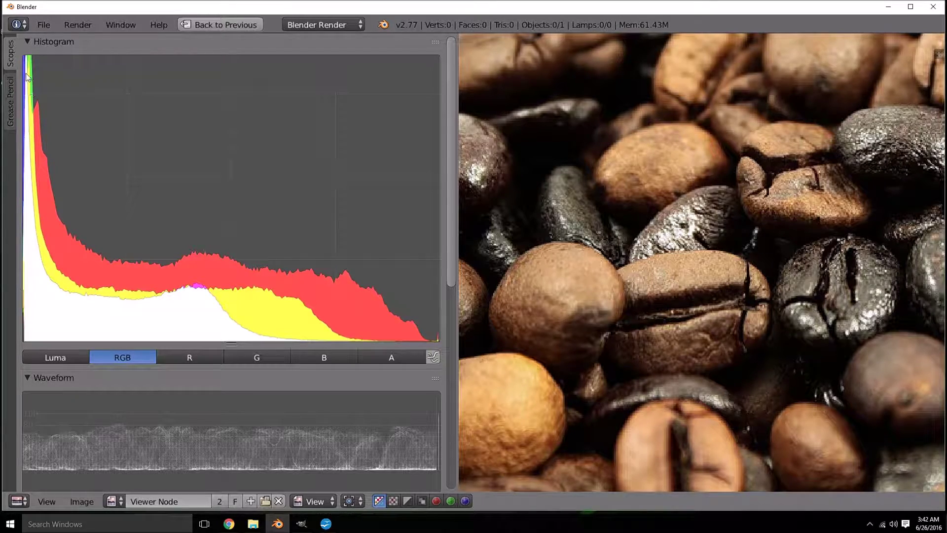
Pan the close-up to another group of beans, then zoom back out
middle_click_drag(570, 254, 625, 264)
scroll(625, 265, "up", 6)
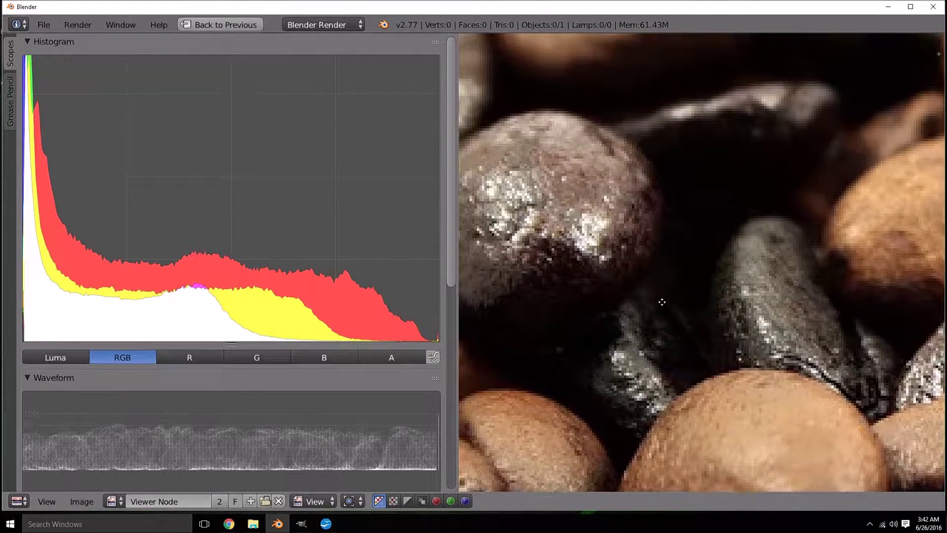
middle_click_drag(694, 343, 679, 335)
scroll(699, 348, "down", 4)
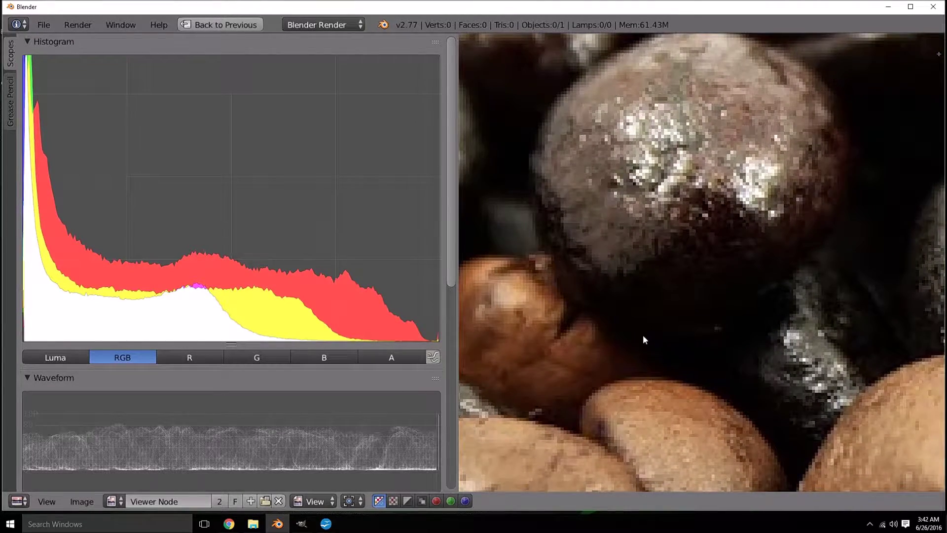
scroll(573, 321, "up", 4)
scroll(574, 363, "down", 2)
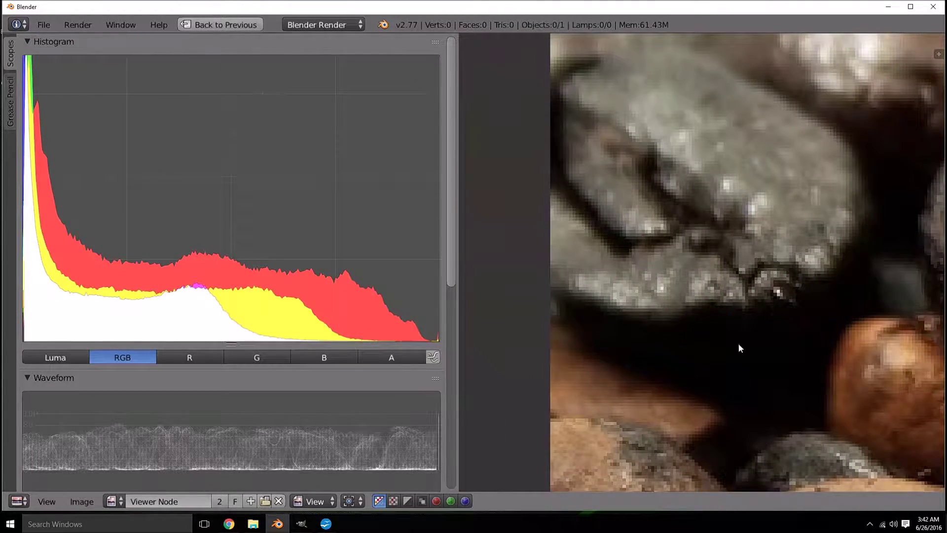
scroll(741, 344, "down", 3)
scroll(845, 252, "down", 6)
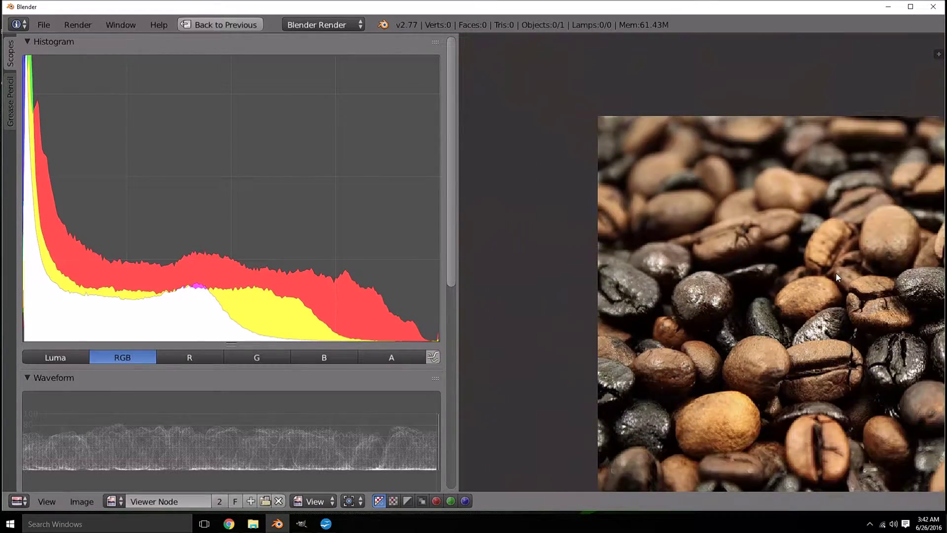
scroll(707, 293, "up", 1)
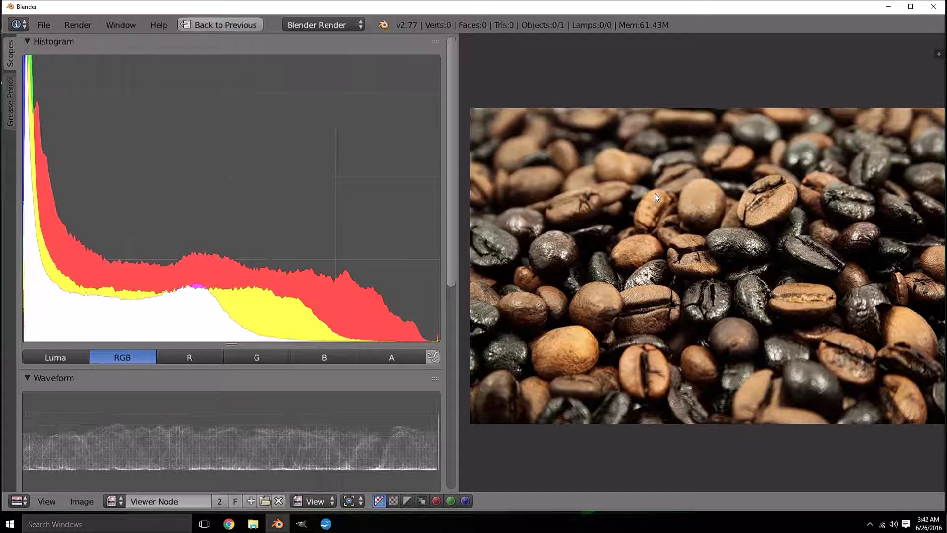
Restore the compositing layout, resize the area borders, and scroll the scopes to Vectorscope and Sample Line
key("shift+space")
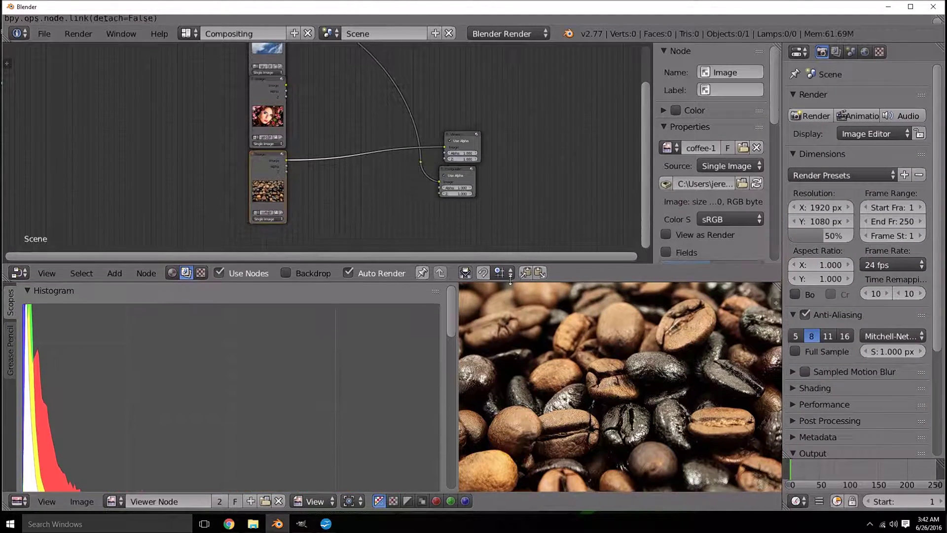
left_click_drag(510, 279, 511, 236)
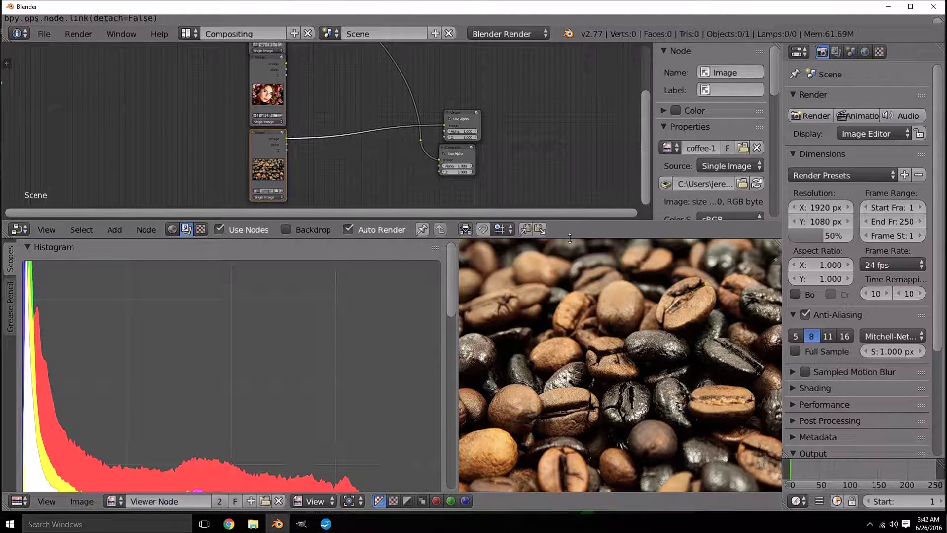
left_click_drag(565, 237, 563, 386)
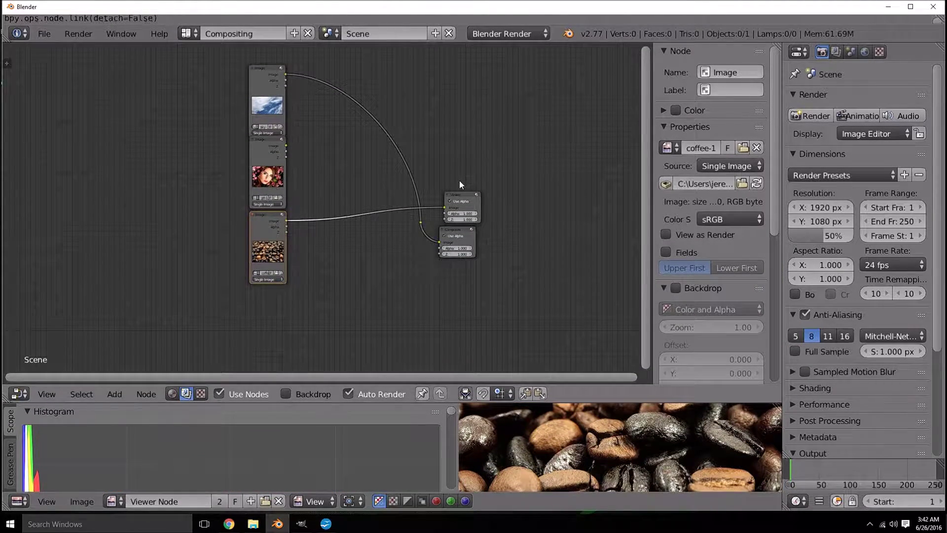
middle_click_drag(460, 179, 427, 212)
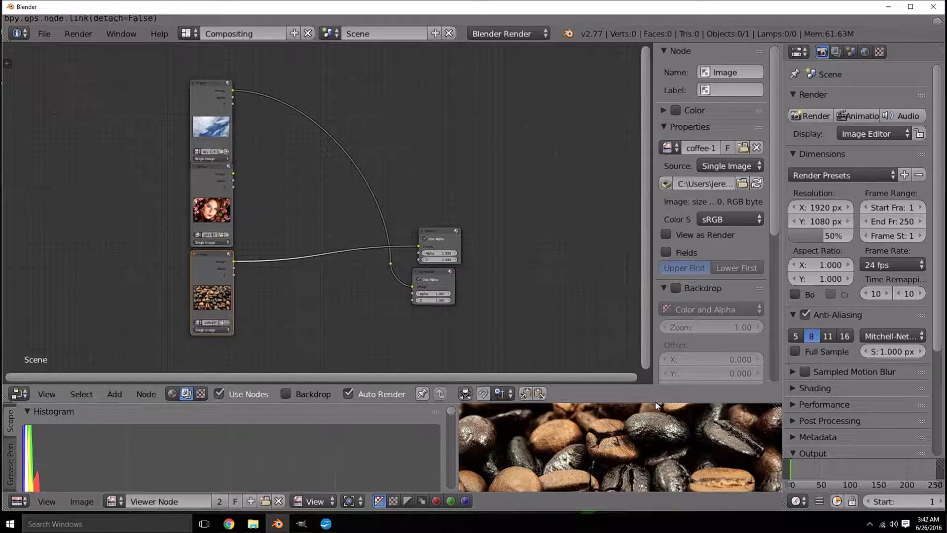
left_click_drag(655, 401, 654, 155)
scroll(650, 350, "down", 6)
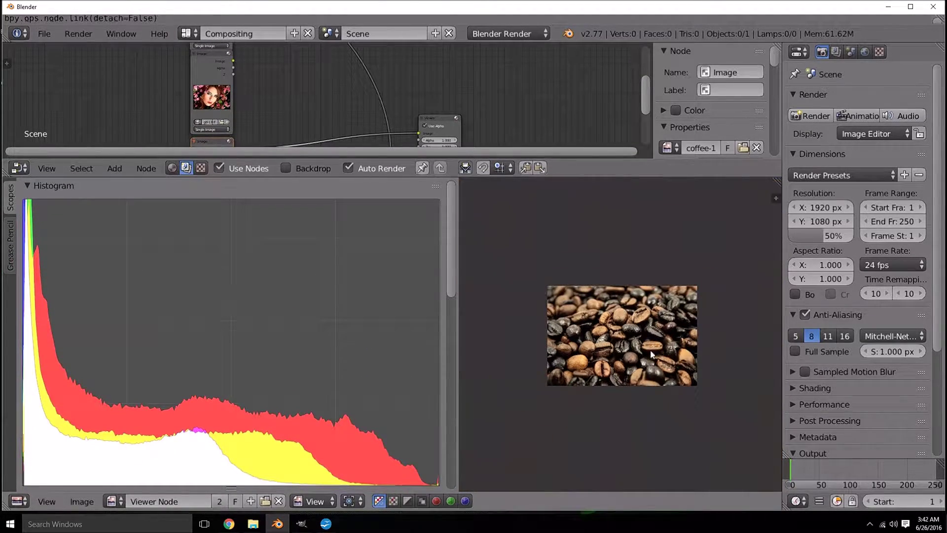
left_click_drag(453, 227, 455, 425)
Draw a sample line across the coffee beans and view its R, G and B graphs
scroll(643, 361, "up", 3)
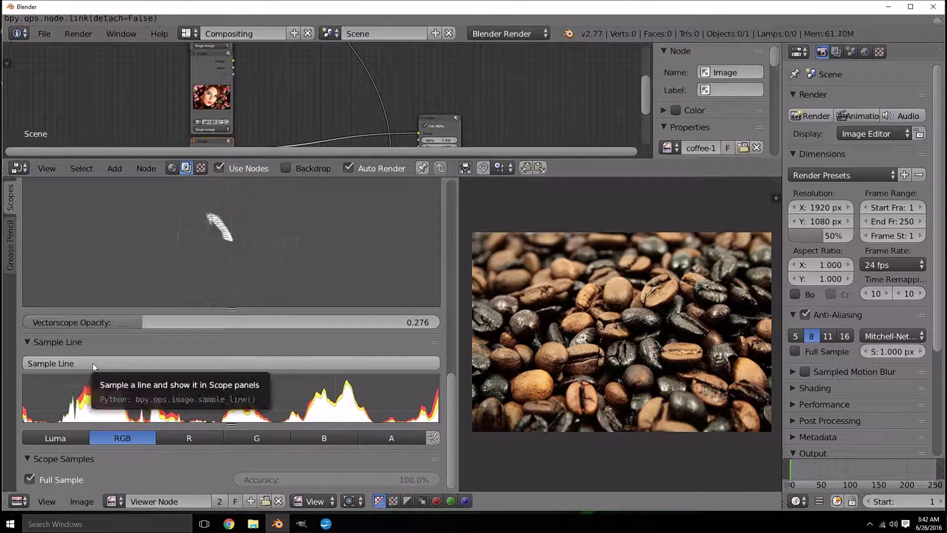
left_click(143, 365)
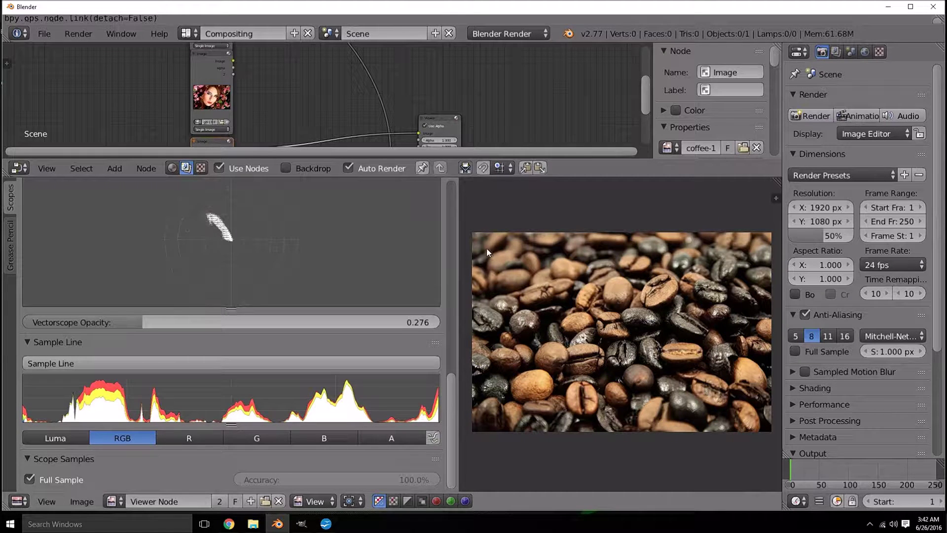
left_click(164, 360)
left_click_drag(476, 249, 716, 259)
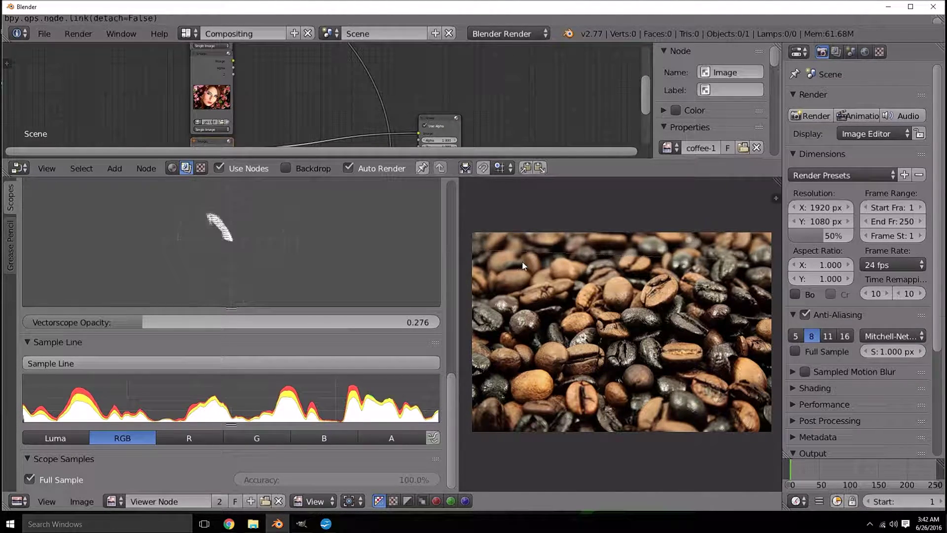
left_click(180, 438)
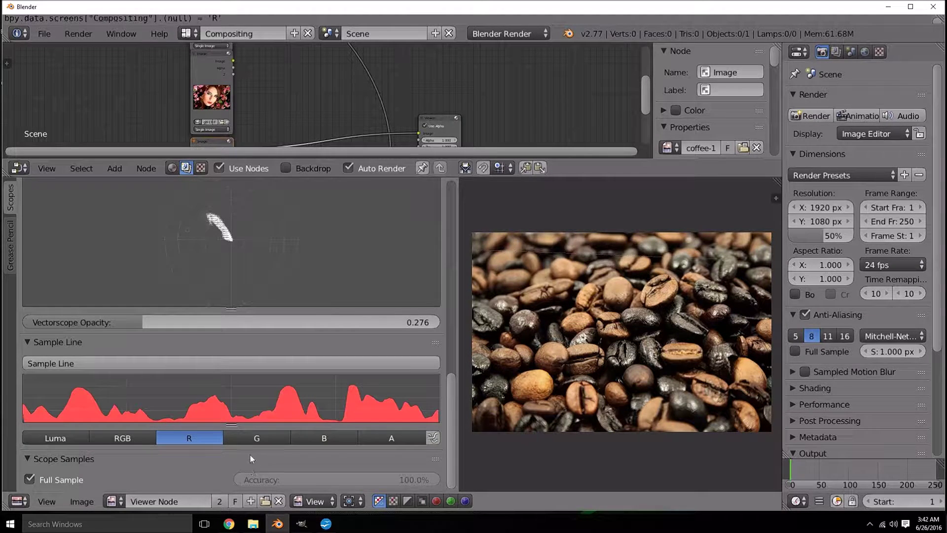
left_click(279, 438)
left_click(333, 437)
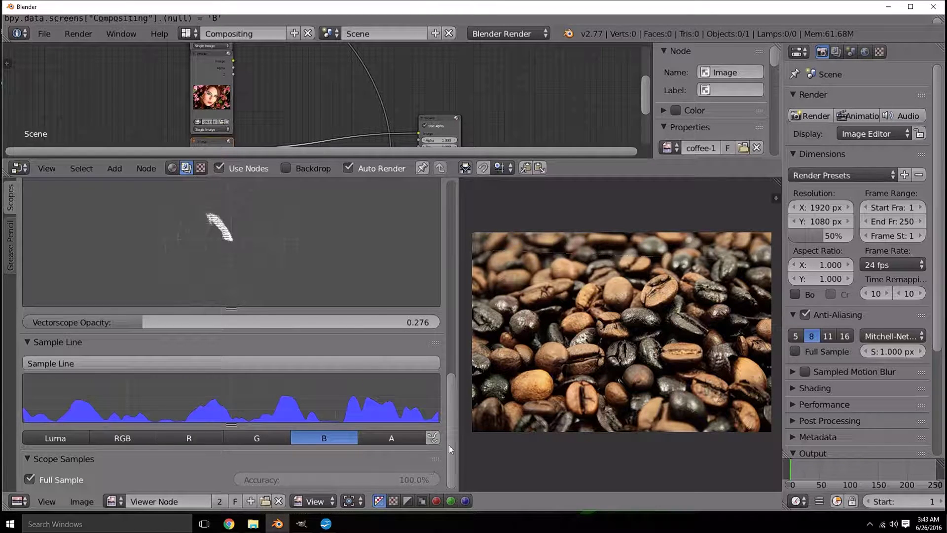
left_click_drag(449, 445, 476, 391)
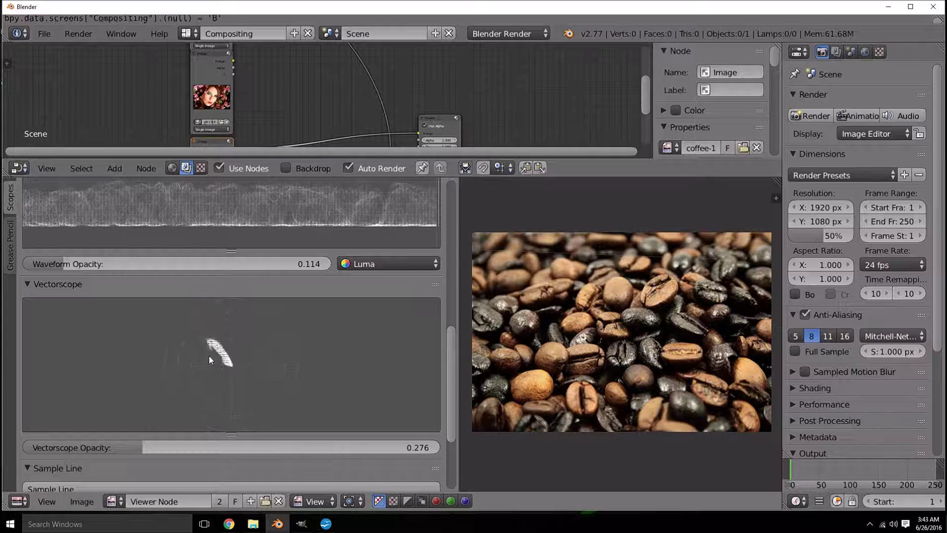
Bring the Scopes back to the RGB Histogram and enlarge the Node Editor to show the sky, portrait and coffee image nodes
left_click_drag(452, 362, 454, 227)
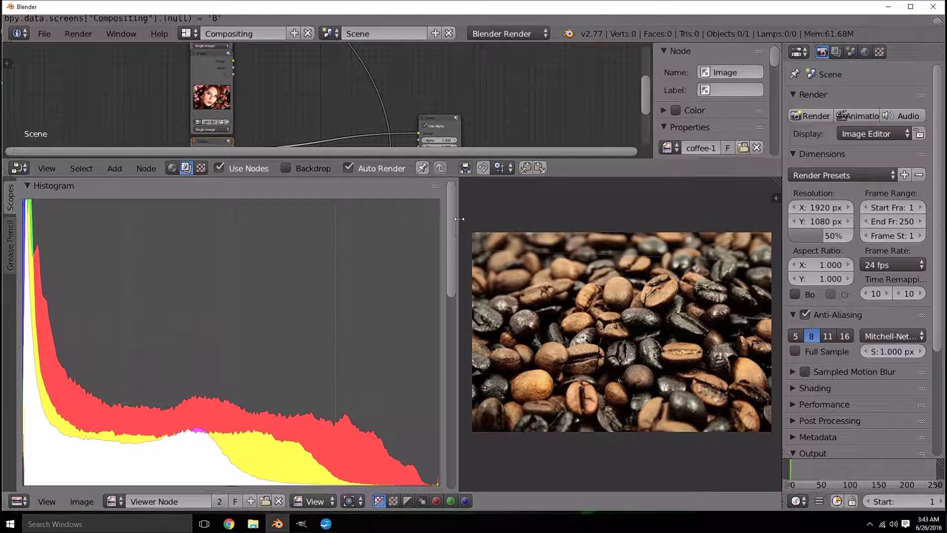
left_click_drag(435, 176, 435, 423)
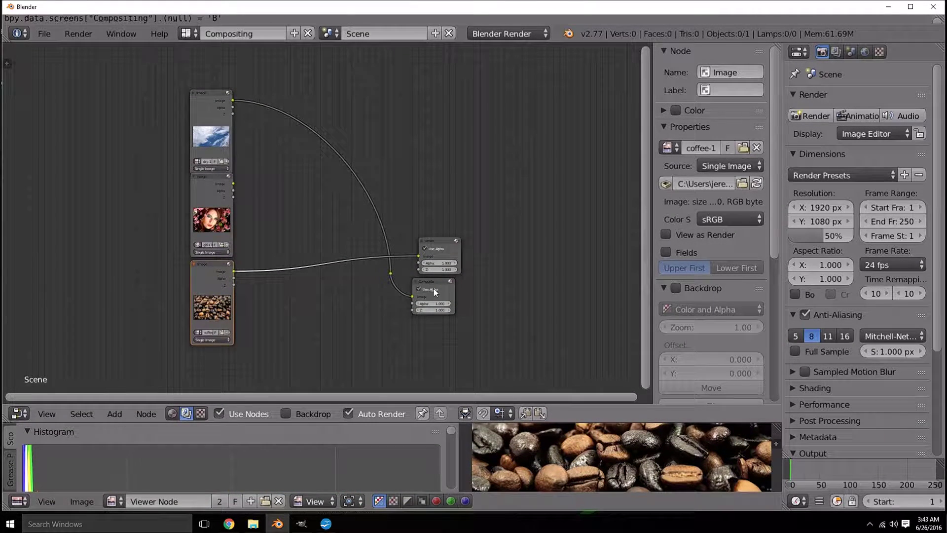